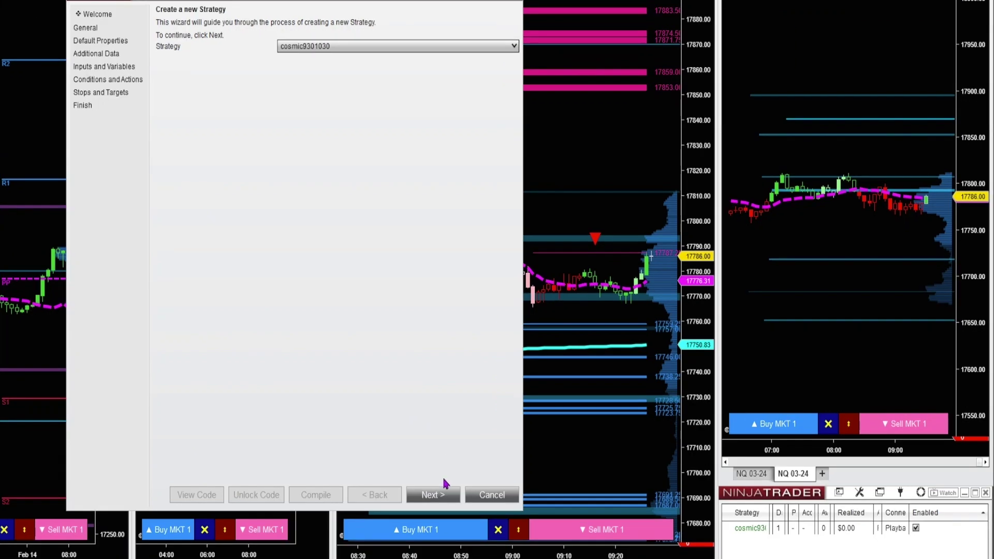
Open the CrossBelow condition in Set 2 of the cosmic9301030 strategy for editing.
click(444, 496)
click(444, 496)
click(443, 496)
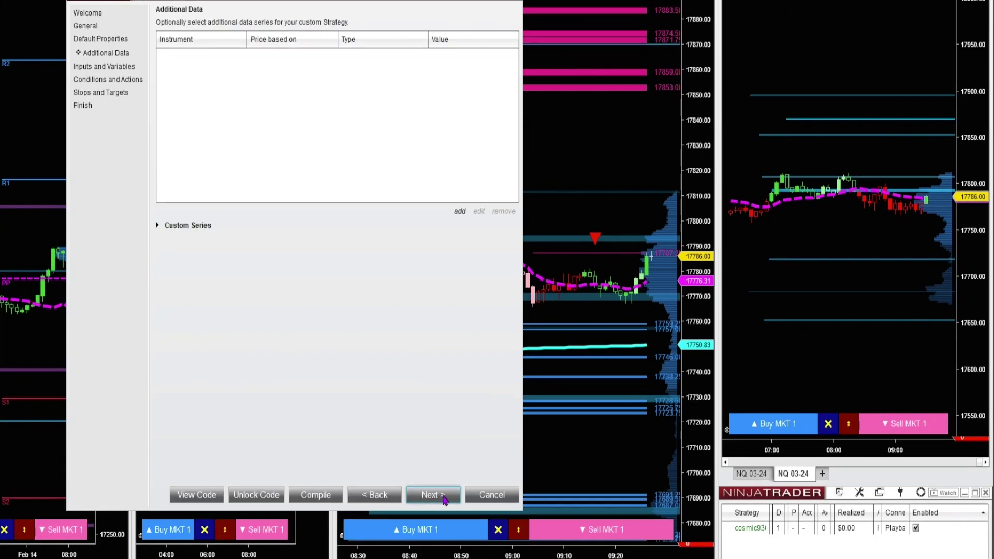
click(443, 496)
click(443, 496)
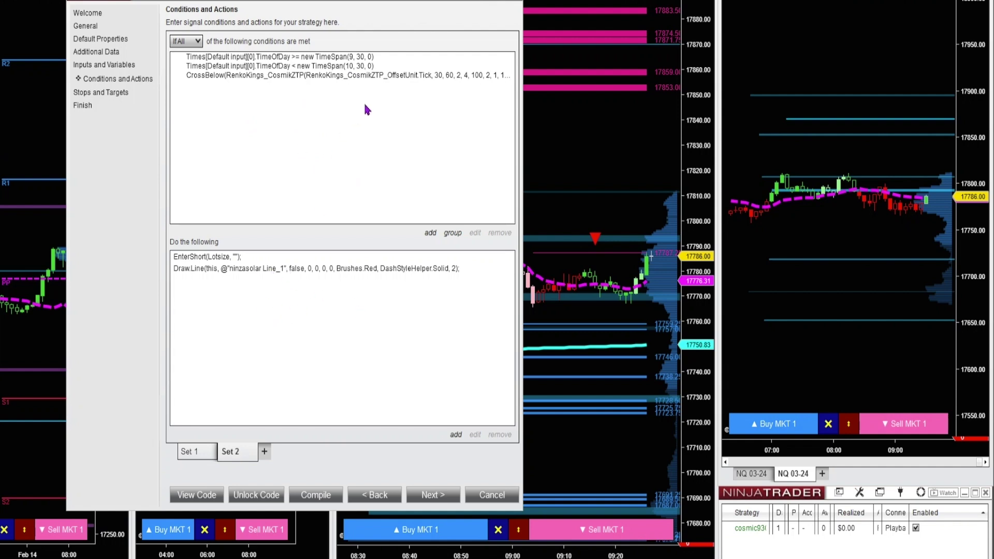
click(426, 77)
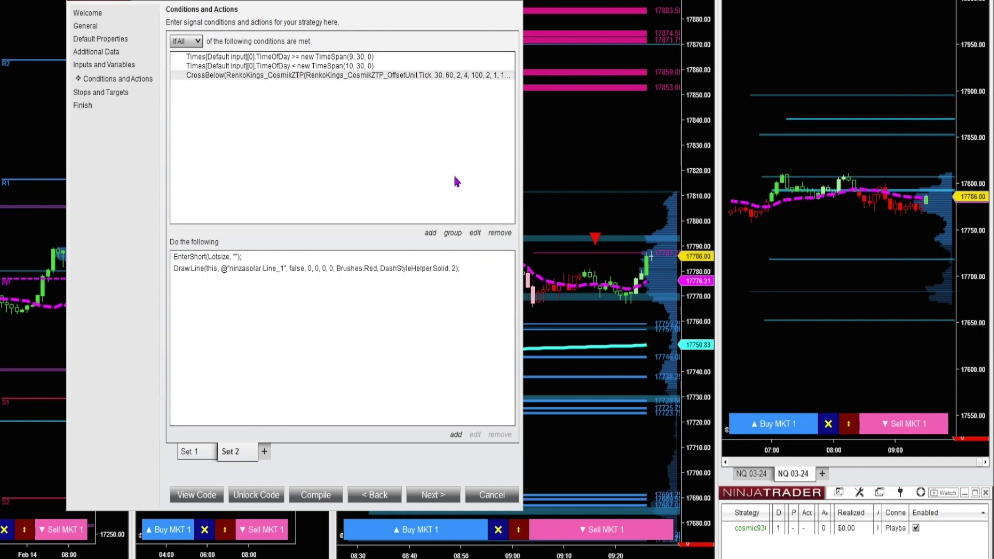
click(475, 234)
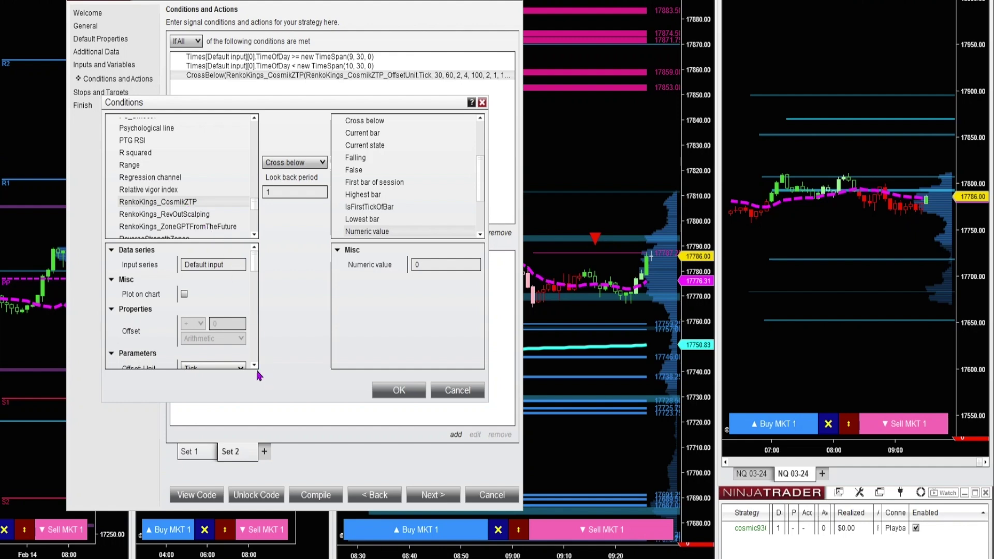
Examine the RenkoKings_CosmikZTP parameters and value plot options, choosing Signal_Trade as the value plot.
scroll(255, 367, down, 5)
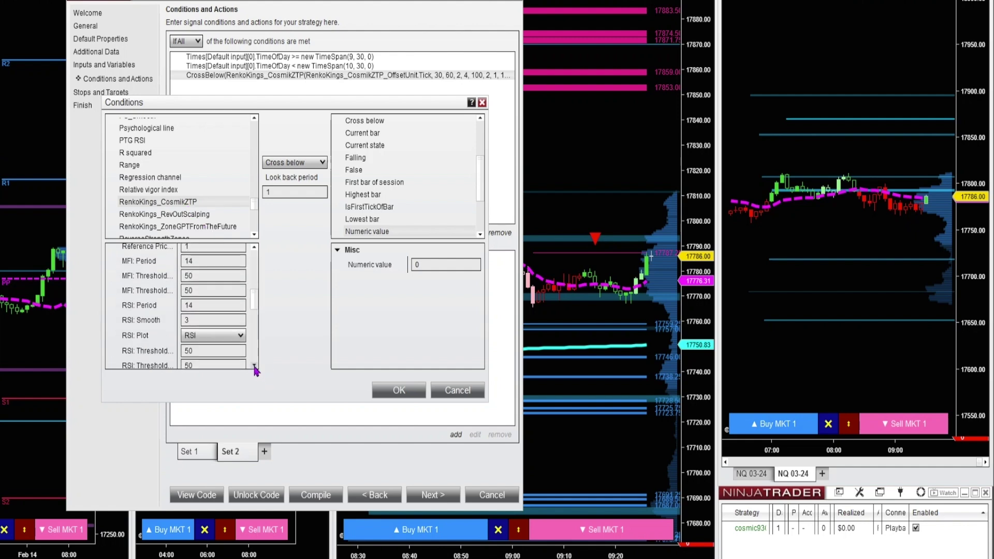
scroll(255, 371, down, 6)
click(240, 301)
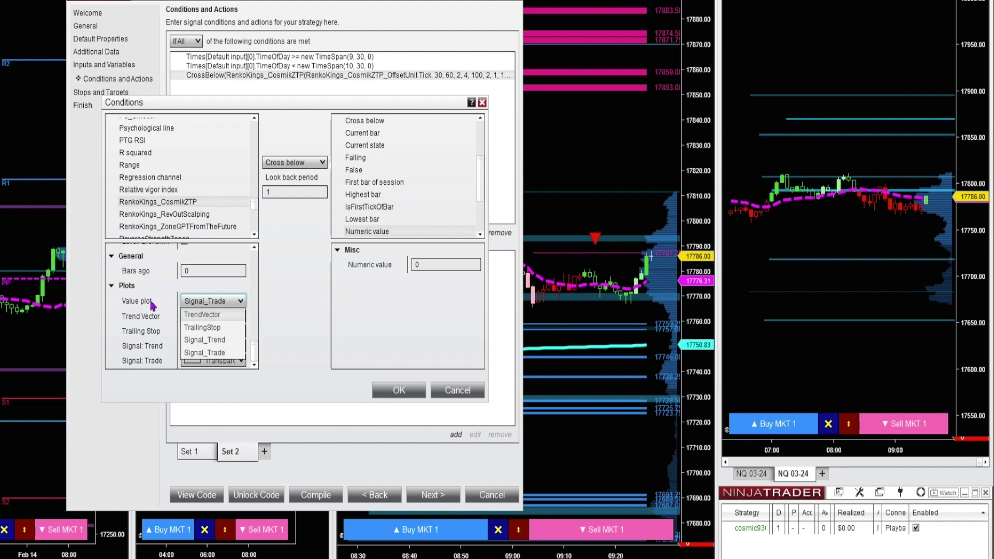
click(215, 356)
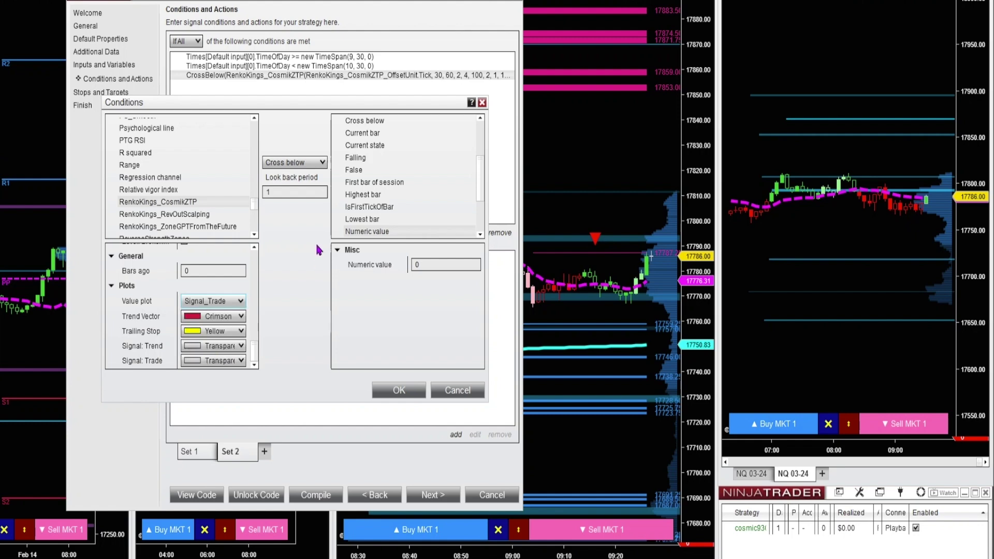
Review the short condition's comparison operator, look back period and numeric value options, keeping Cross below, and accept the condition.
click(321, 163)
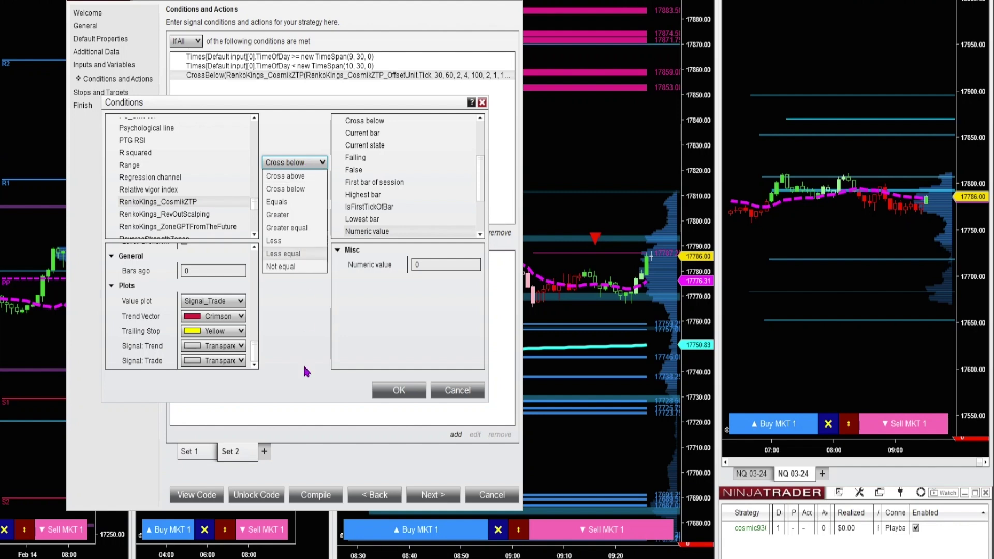
click(292, 163)
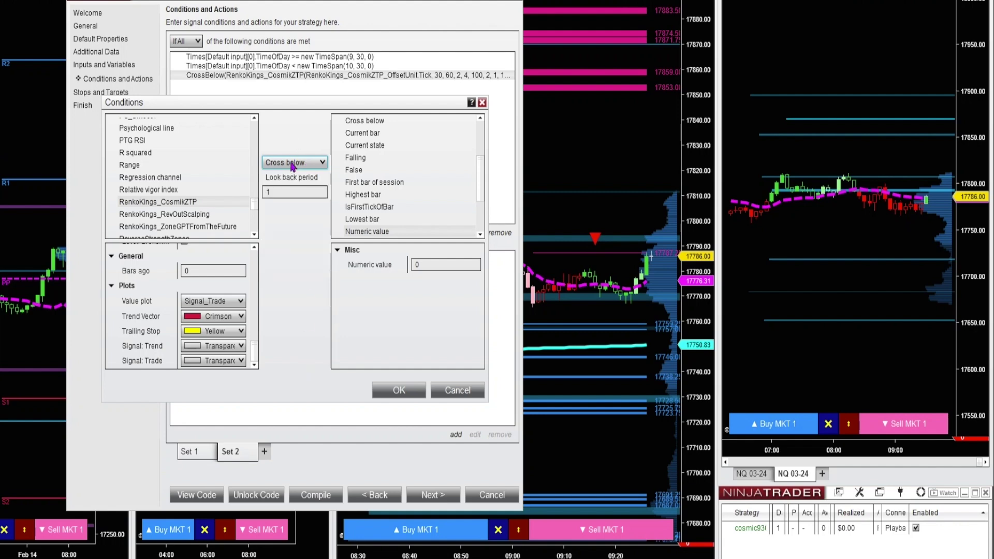
click(298, 192)
scroll(388, 181, up, 3)
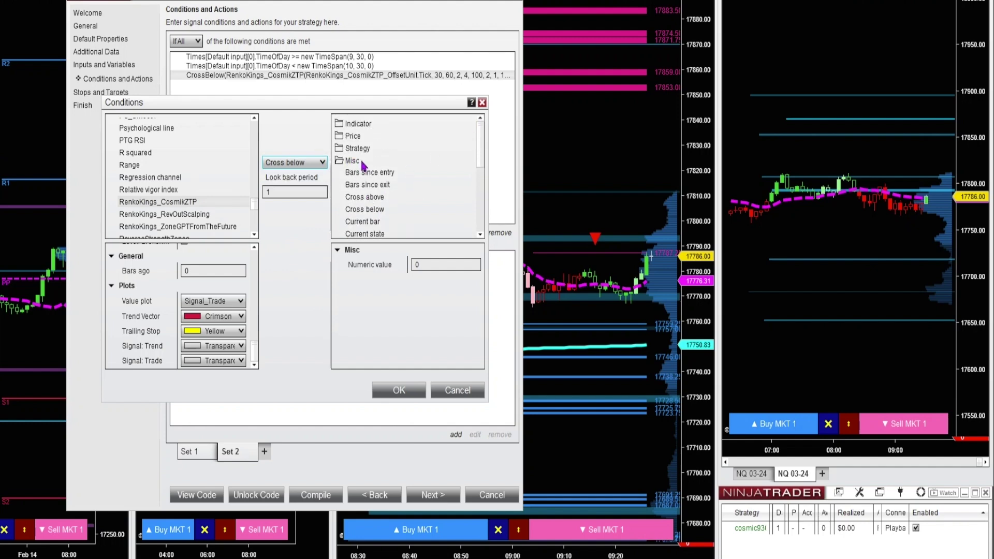
drag(481, 148, 412, 189)
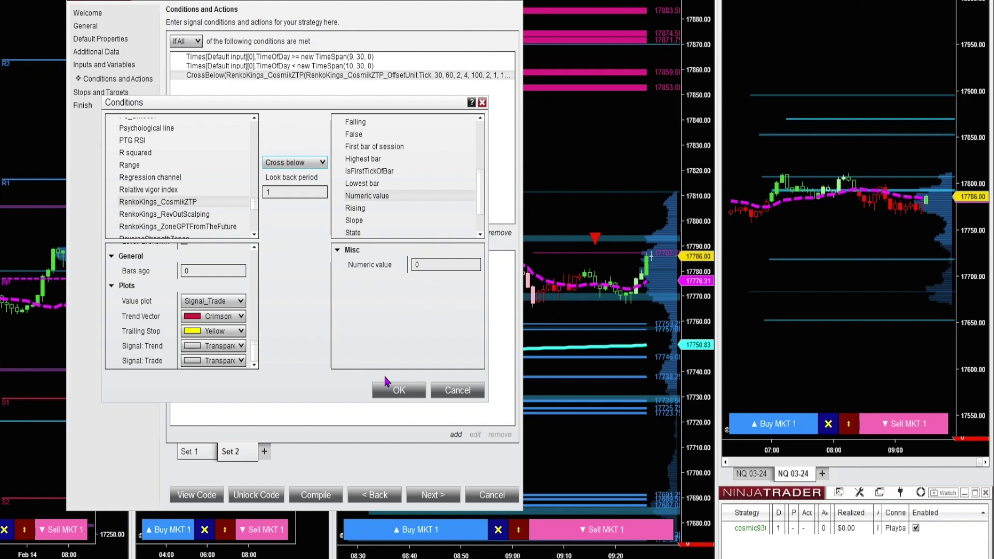
click(404, 390)
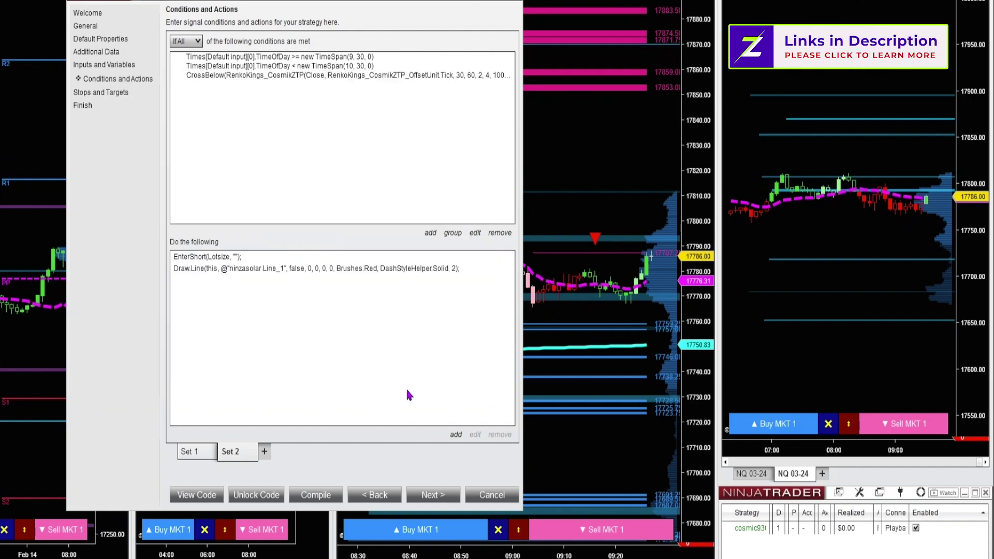
Review the CrossAbove condition in Set 1, including its value plot setting, and accept it.
click(197, 454)
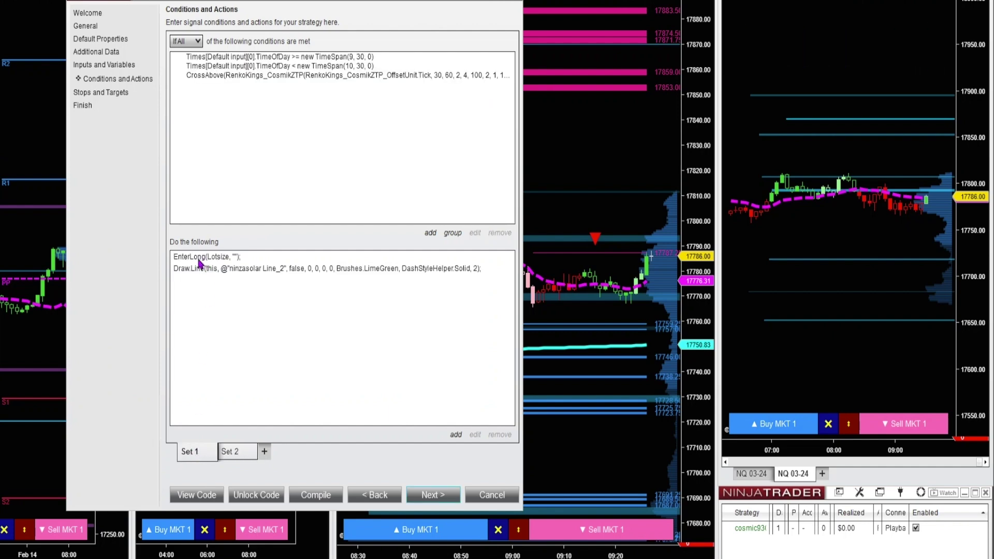
double_click(340, 76)
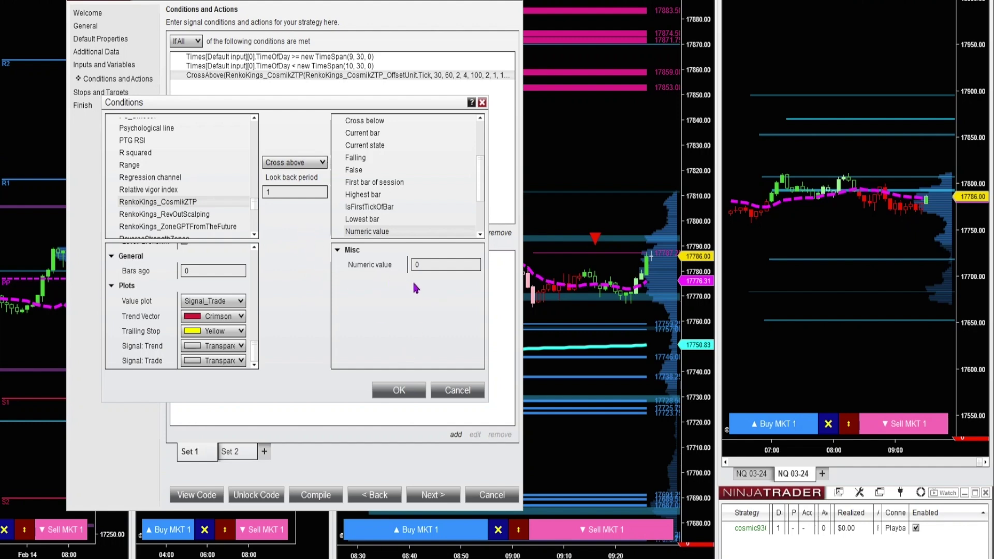
click(239, 306)
click(228, 317)
click(402, 390)
Review the strategy's stops and targets, and leave the strategy wizard without finishing.
click(438, 497)
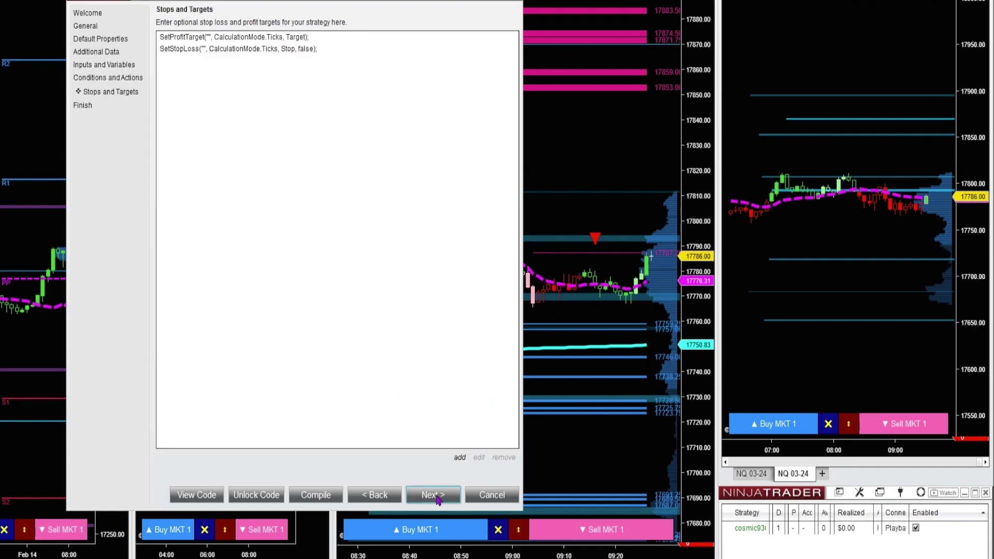
click(438, 497)
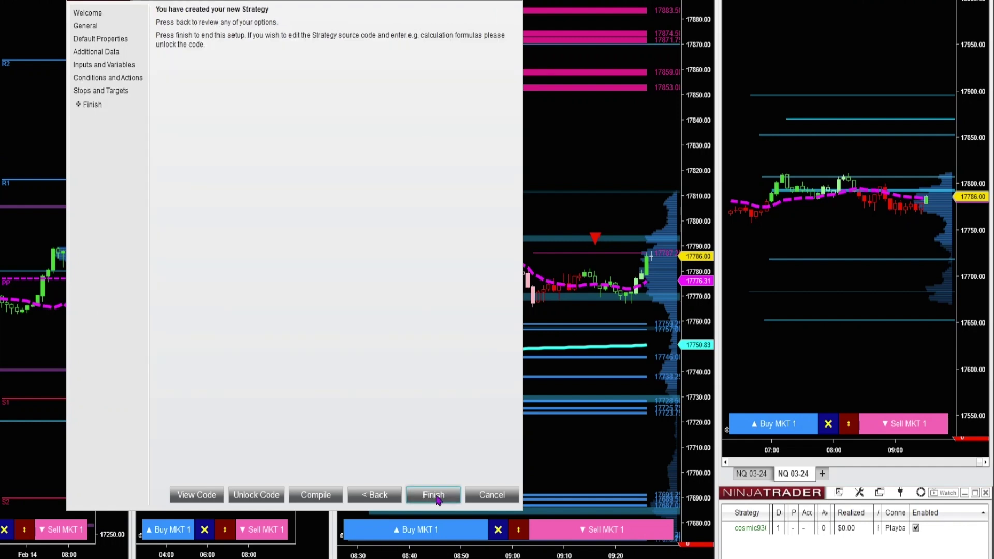
click(494, 495)
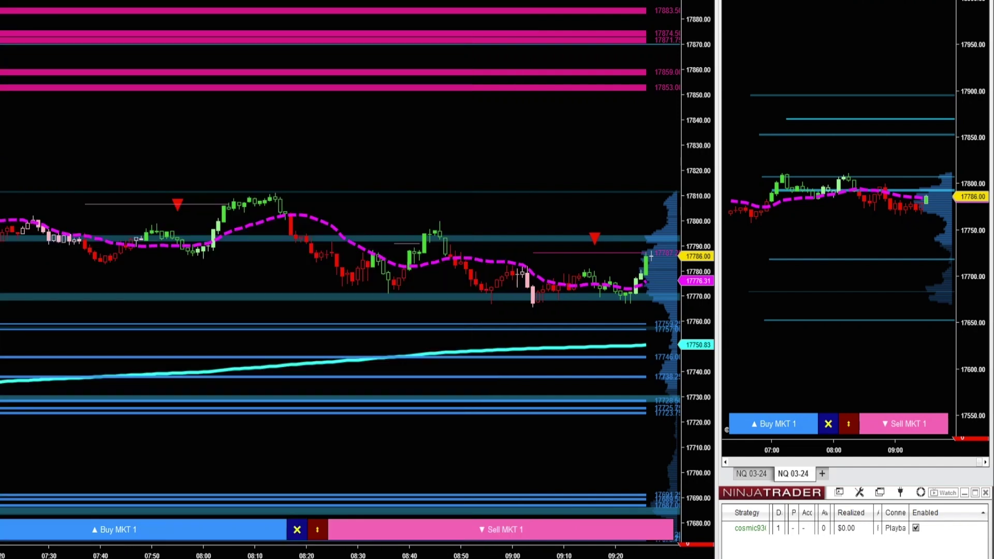
Review the cosmic9301030 strategy's properties configured on the chart and close them.
right_click(317, 164)
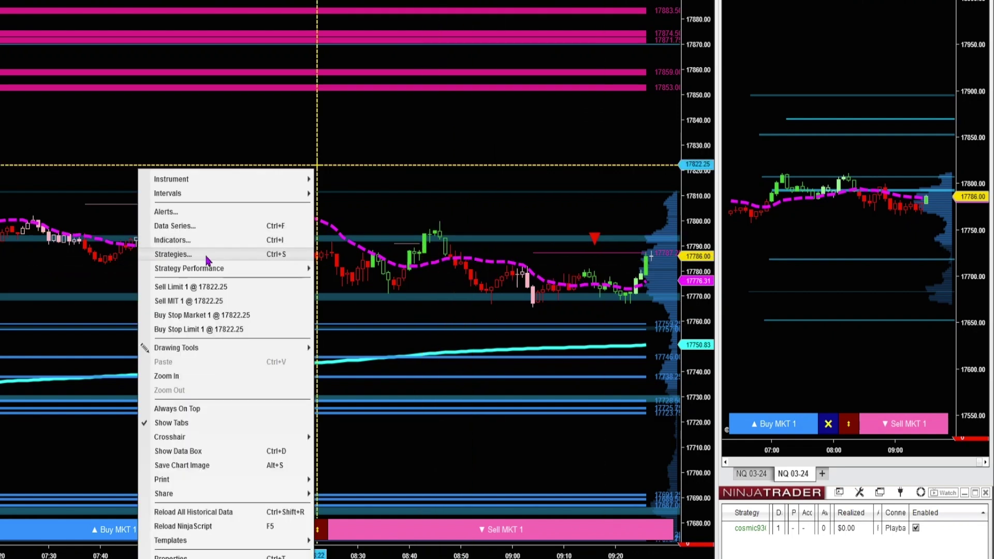
click(206, 260)
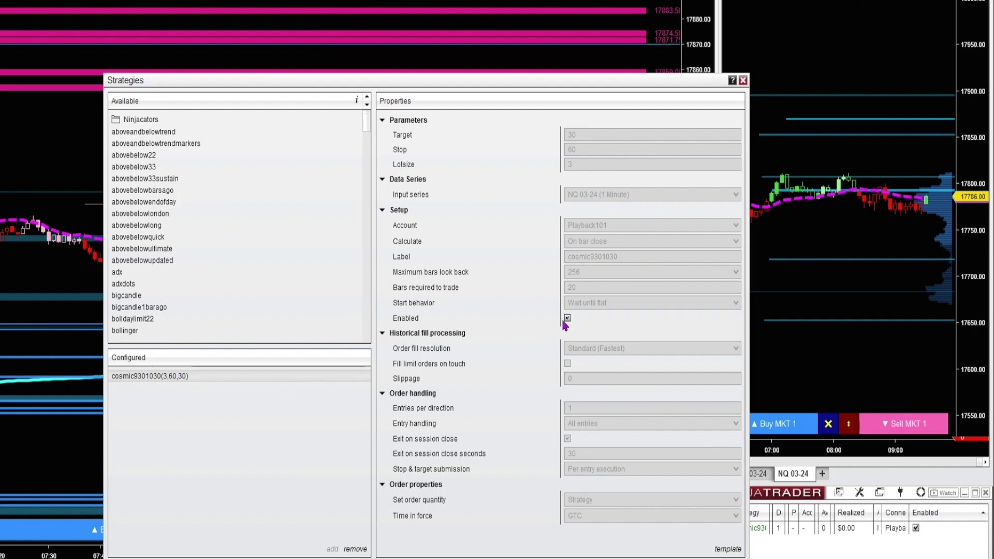
click(648, 556)
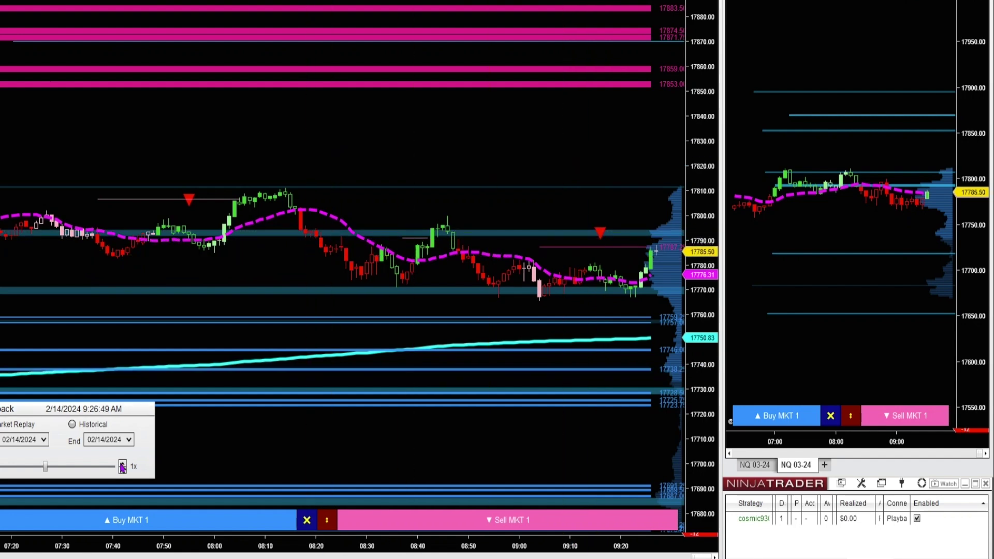
Raise the market replay speed above 1x.
click(123, 466)
click(122, 466)
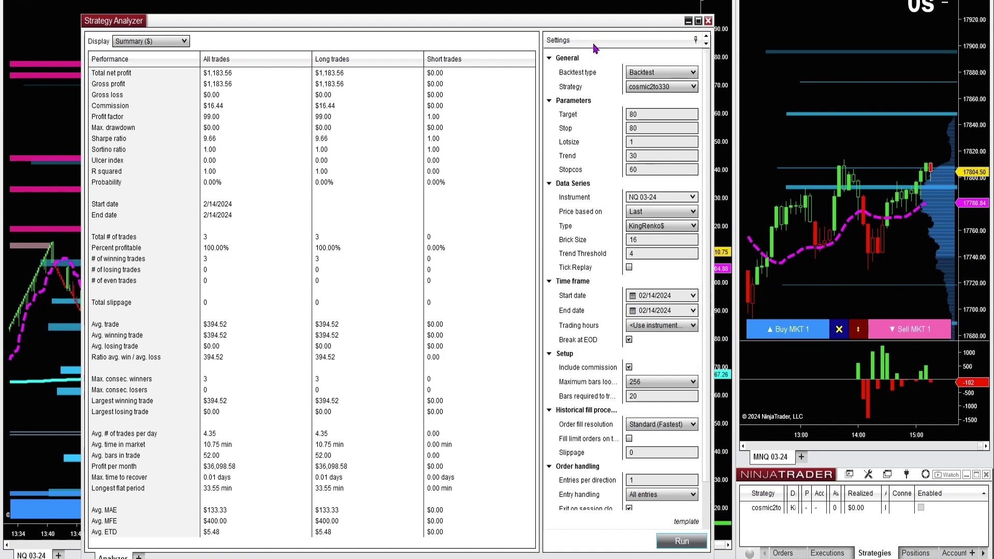
Examine the cosmic2to330 backtest summary in the Strategy Analyzer and its available bar types, keeping KingRenko$.
drag(611, 29, 356, 29)
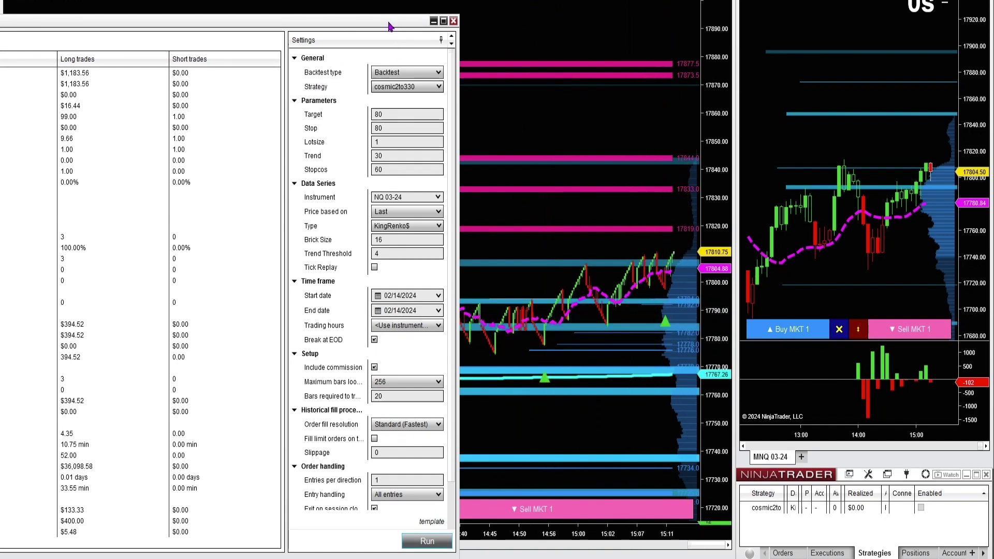
drag(389, 26, 620, 1)
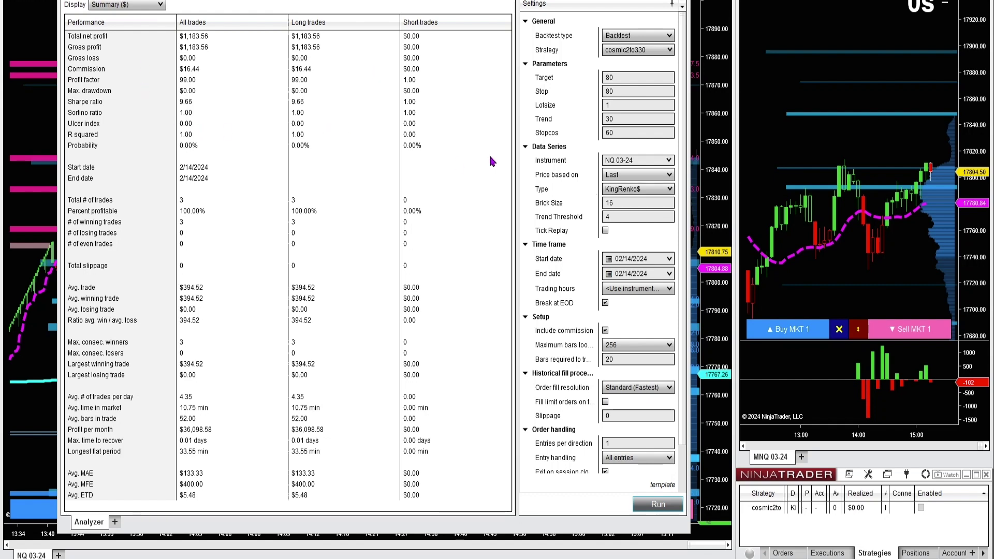
click(669, 189)
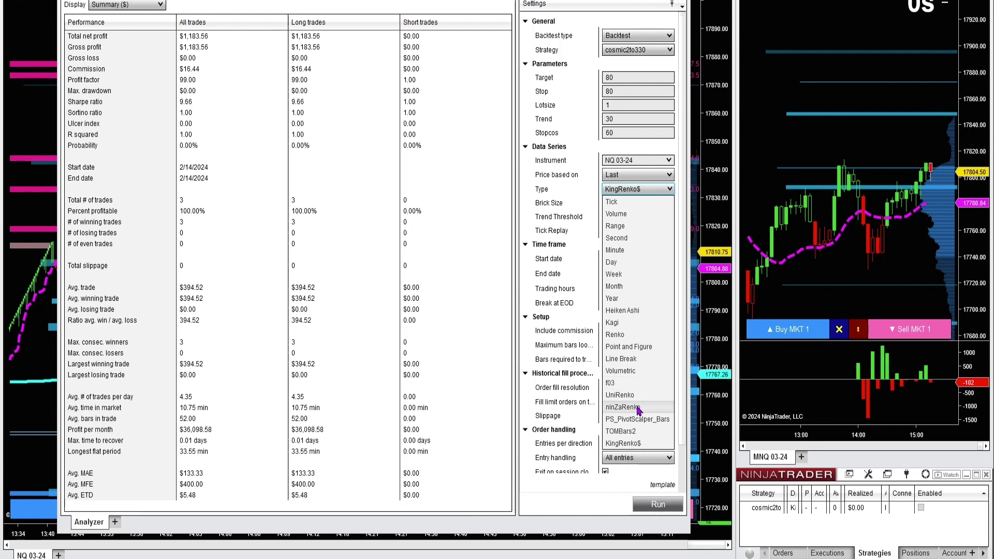
click(411, 92)
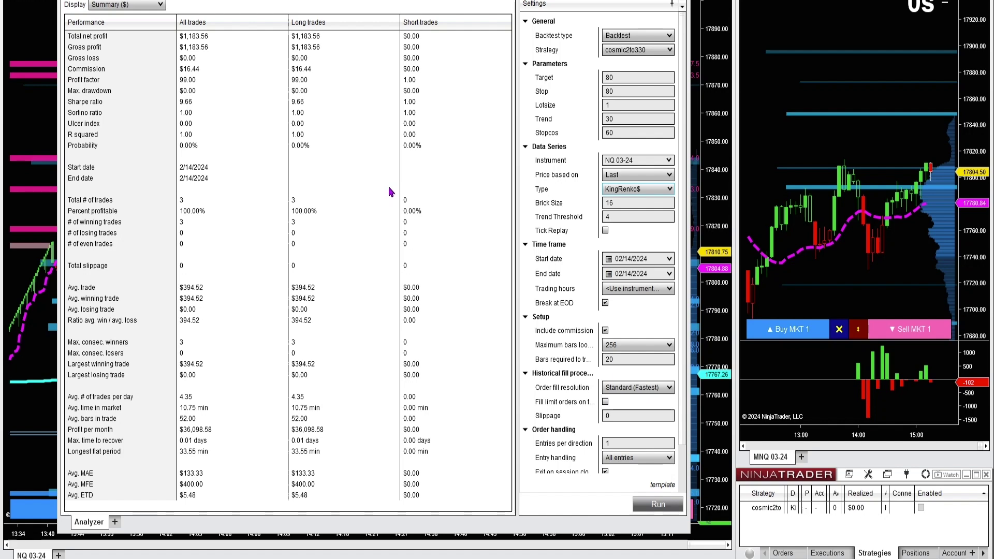
drag(363, 1, 262, 19)
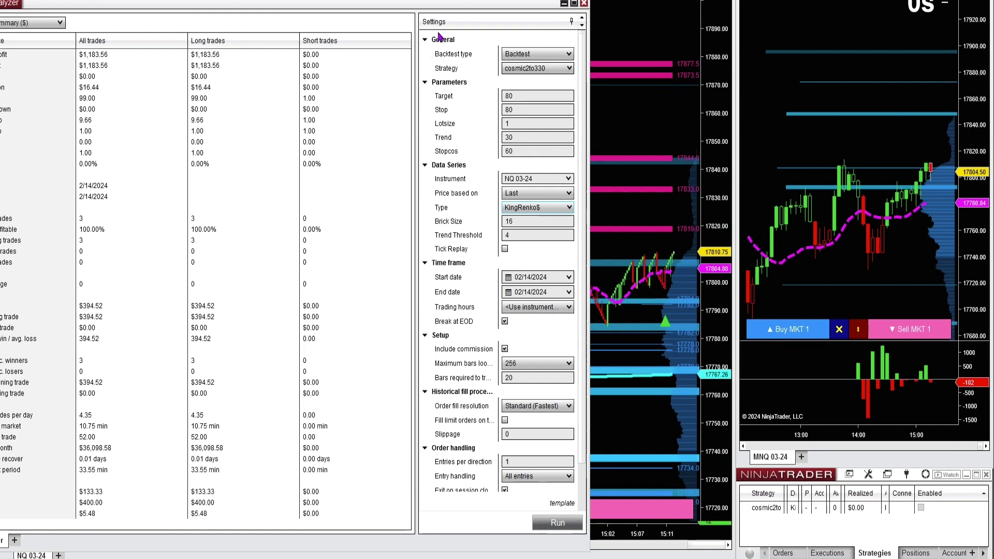
drag(461, 8, 551, 0)
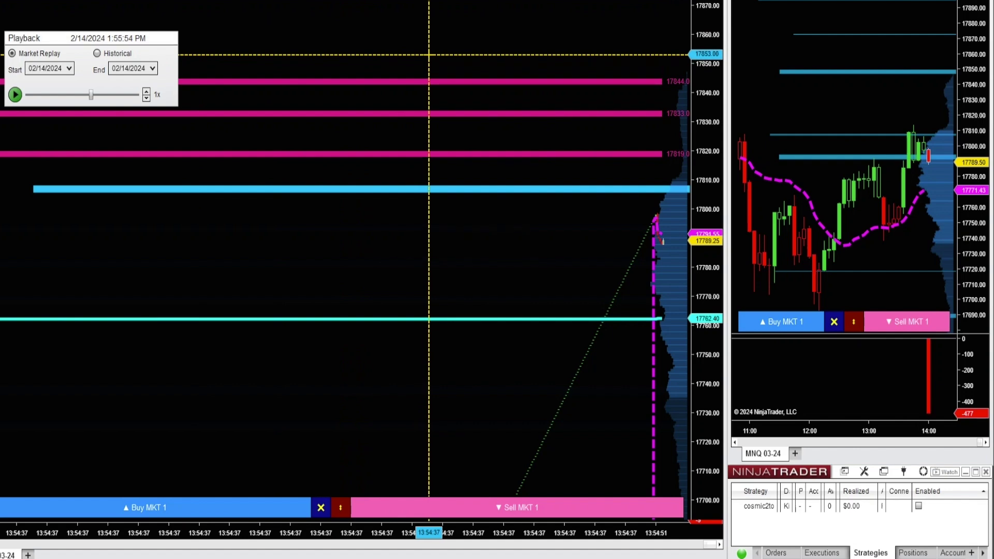
Set the chart's cosmic2to330 strategy to Target 80 and Stop 80, and enable it.
right_click(429, 61)
click(347, 142)
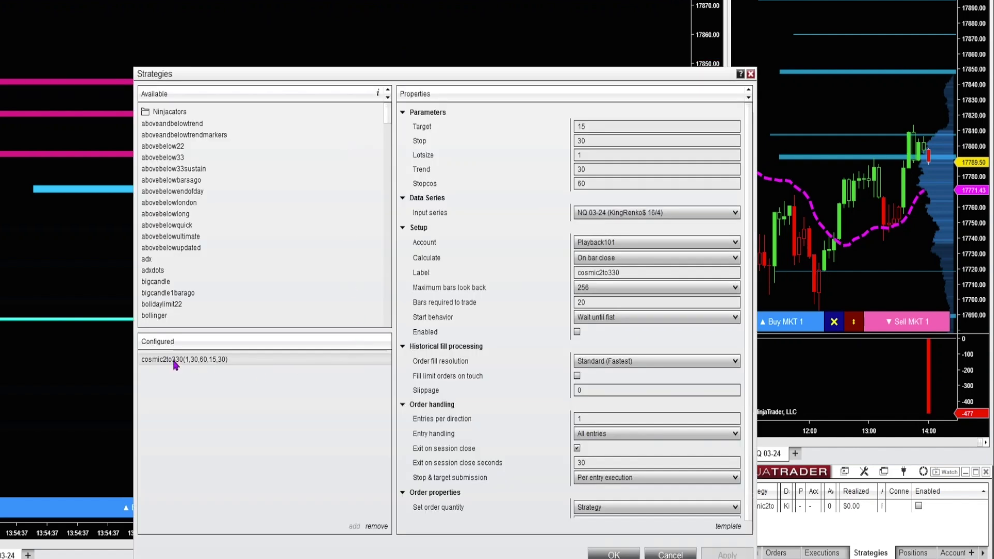
click(618, 128)
text(80)
click(605, 143)
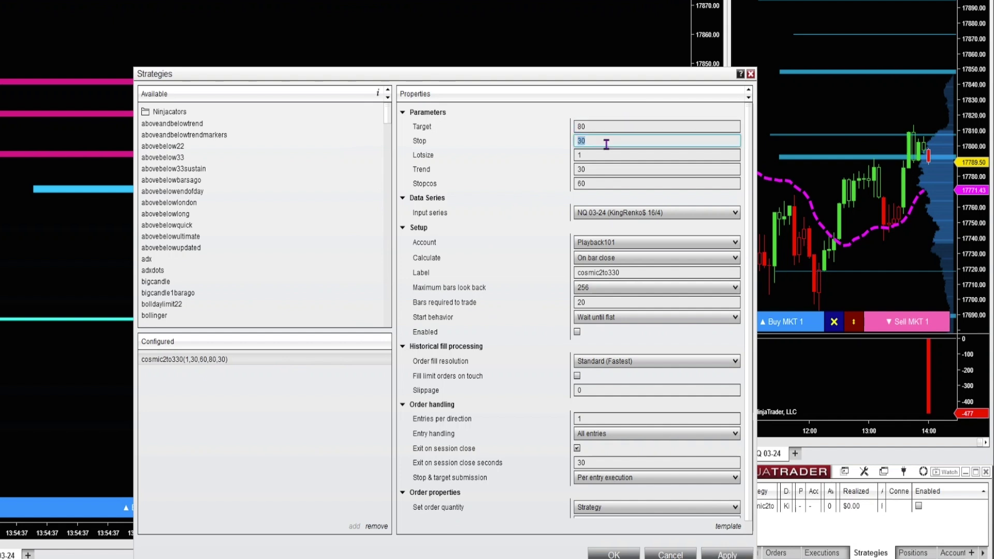
text(80)
click(577, 333)
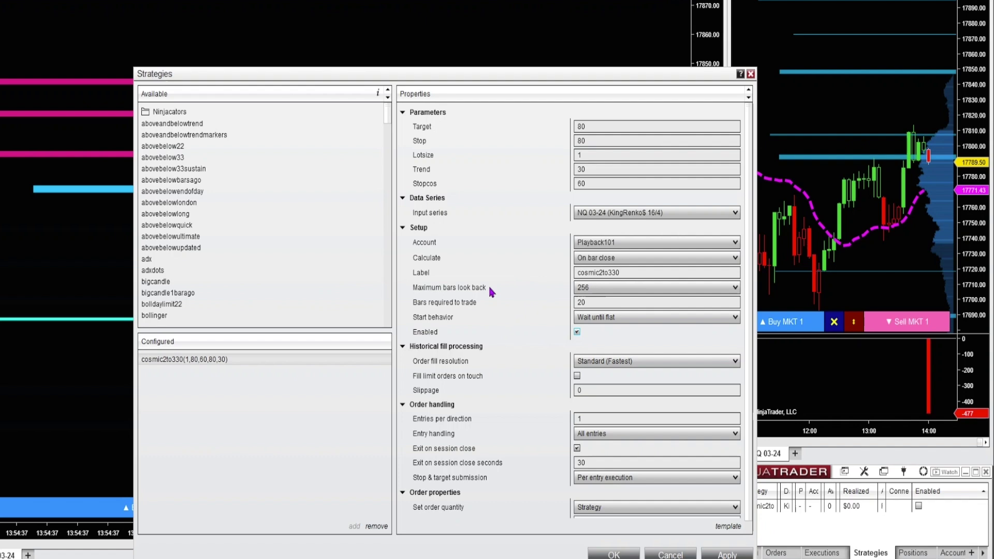
click(621, 554)
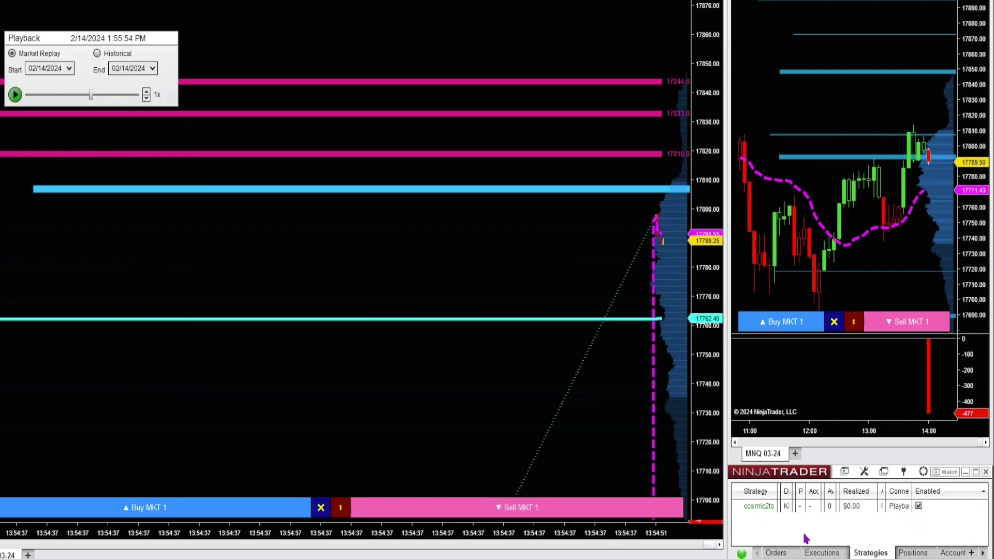
Start the market replay at 100x speed and move the Playback window clear of the chart.
drag(41, 38, 202, 237)
click(307, 291)
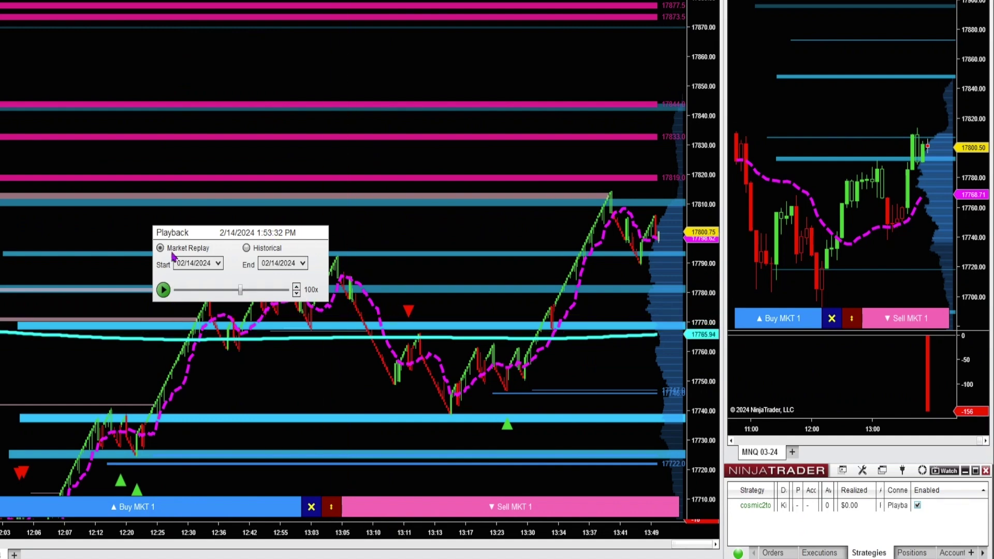
click(164, 291)
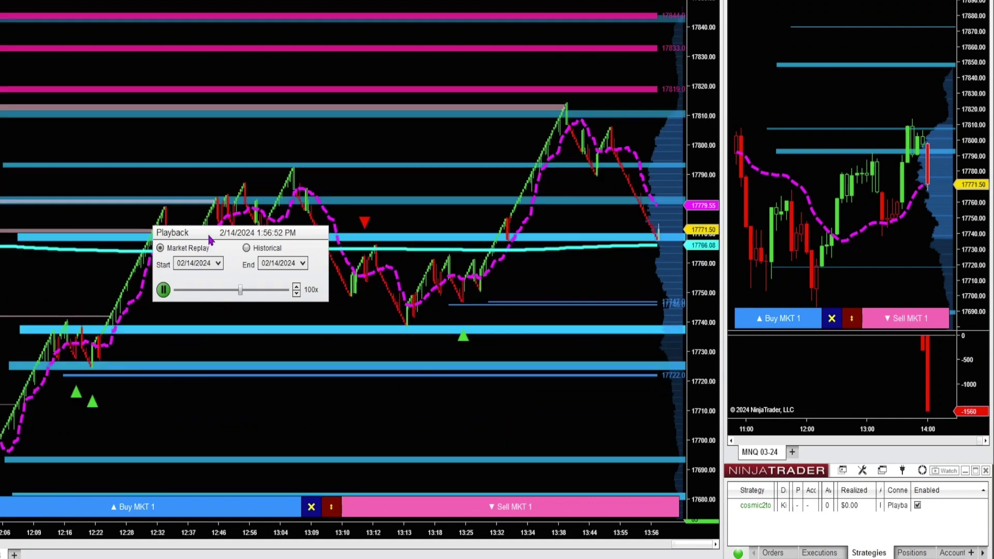
drag(209, 238, 372, 558)
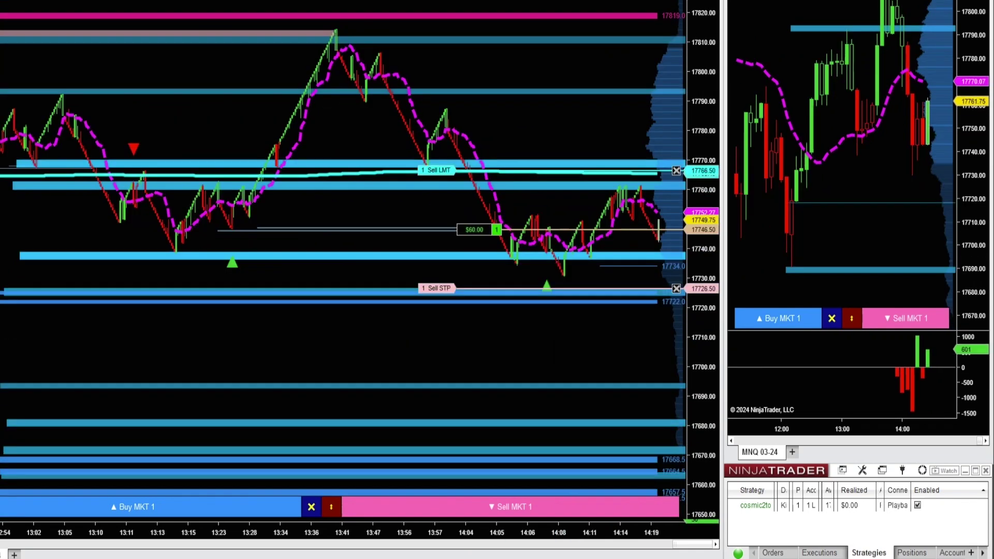
Bring the Playback window back over the chart and reduce the replay speed to 30x.
key(alt+Tab)
click(219, 183)
click(219, 183)
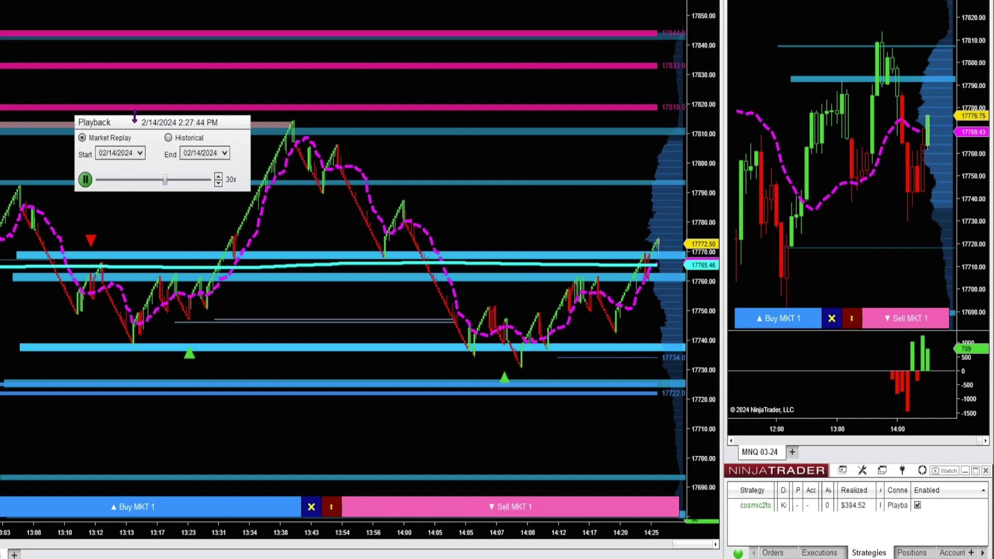
Go through the cosmic2to330 strategy in the Strategy Builder up to its inputs, and examine the Trend and Stopcos inputs.
key(alt+Tab)
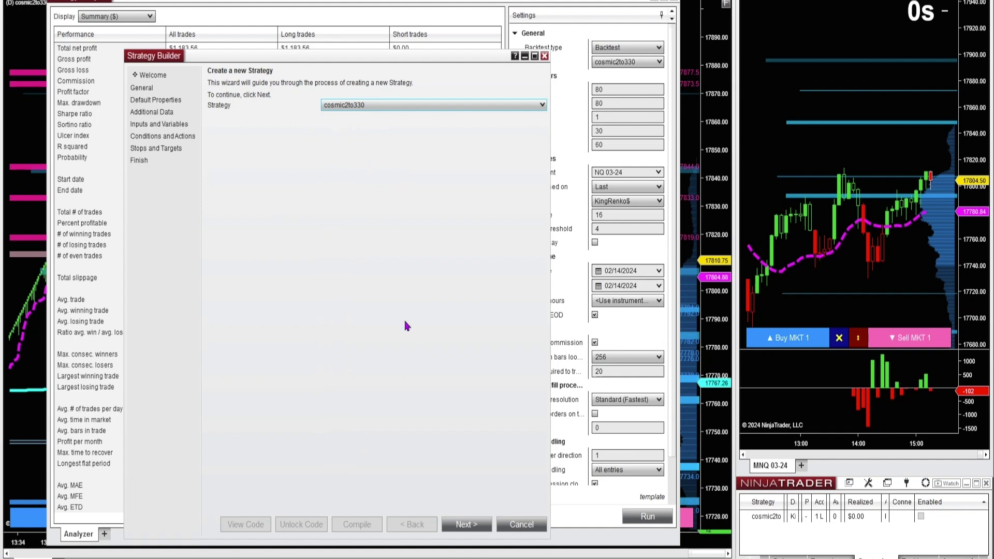
click(466, 524)
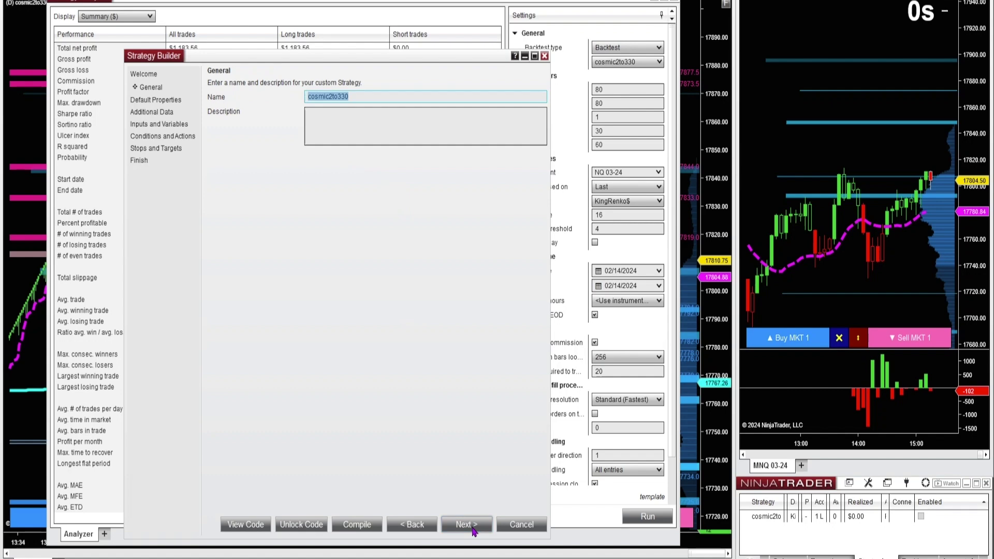
click(473, 528)
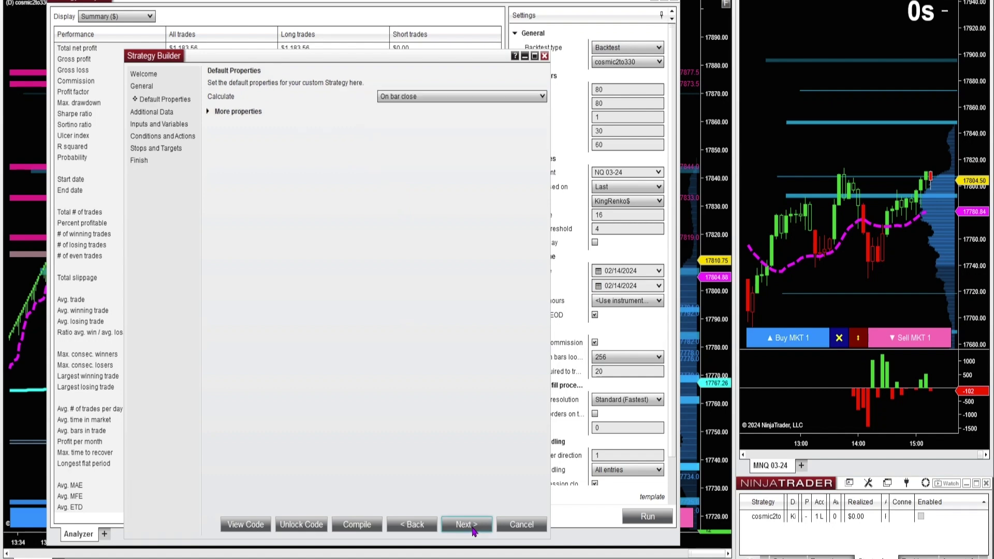
click(473, 528)
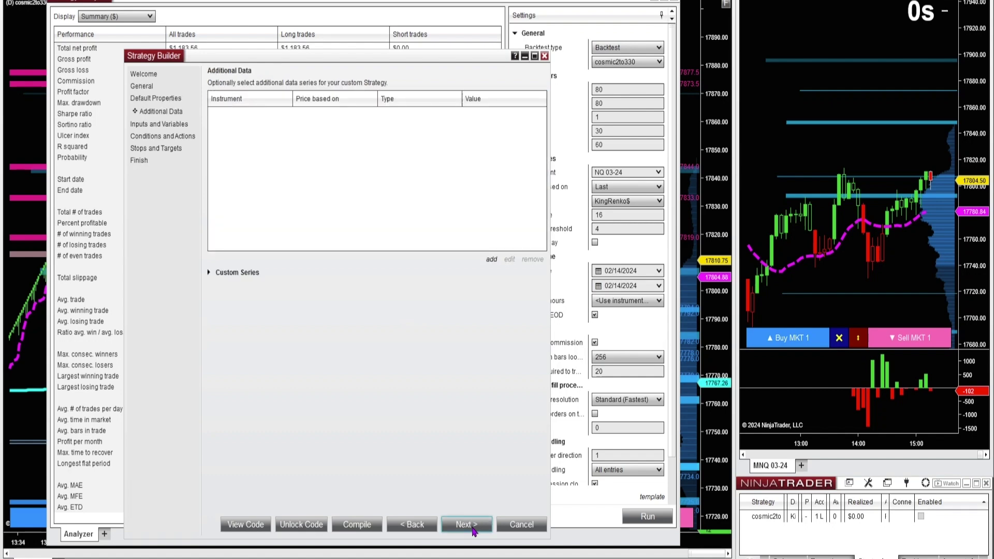
click(466, 524)
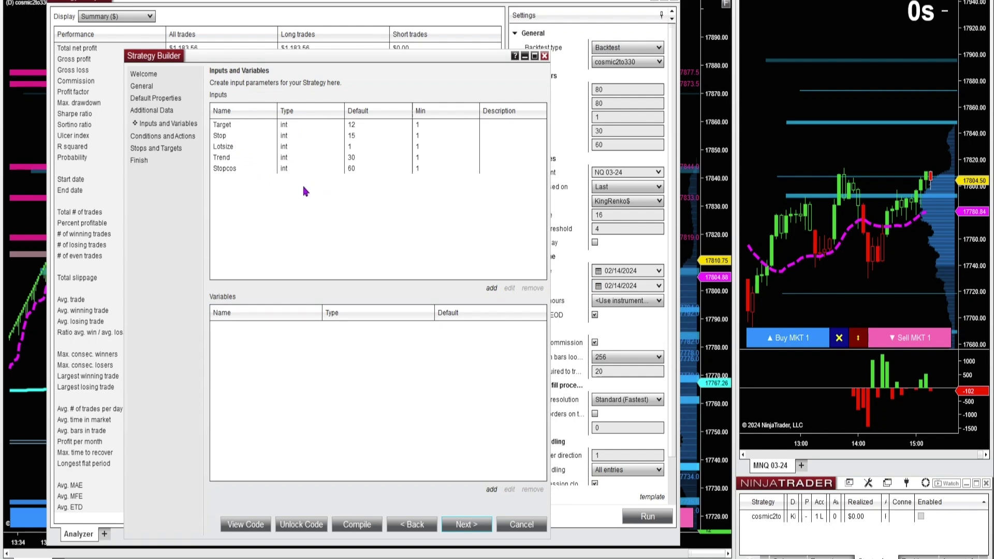
click(234, 159)
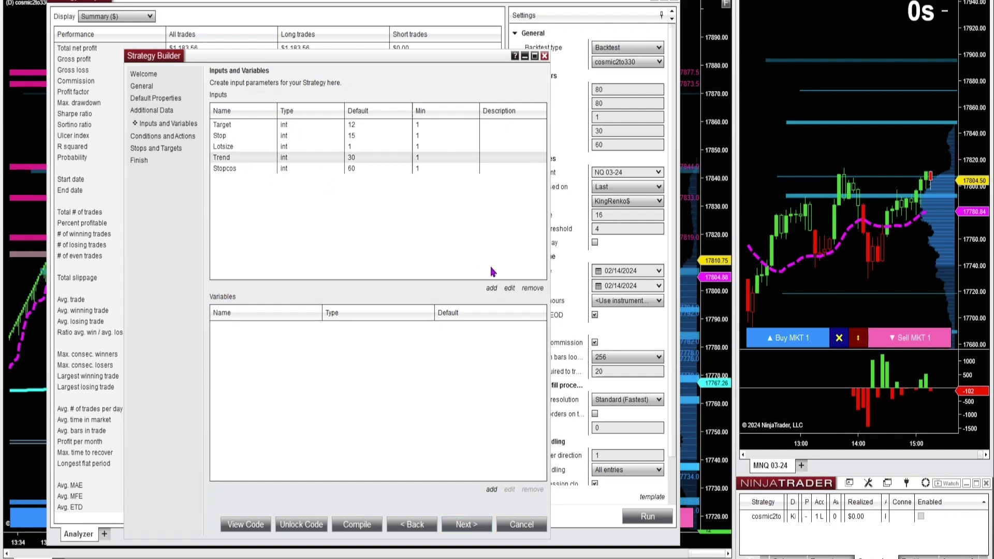
click(510, 288)
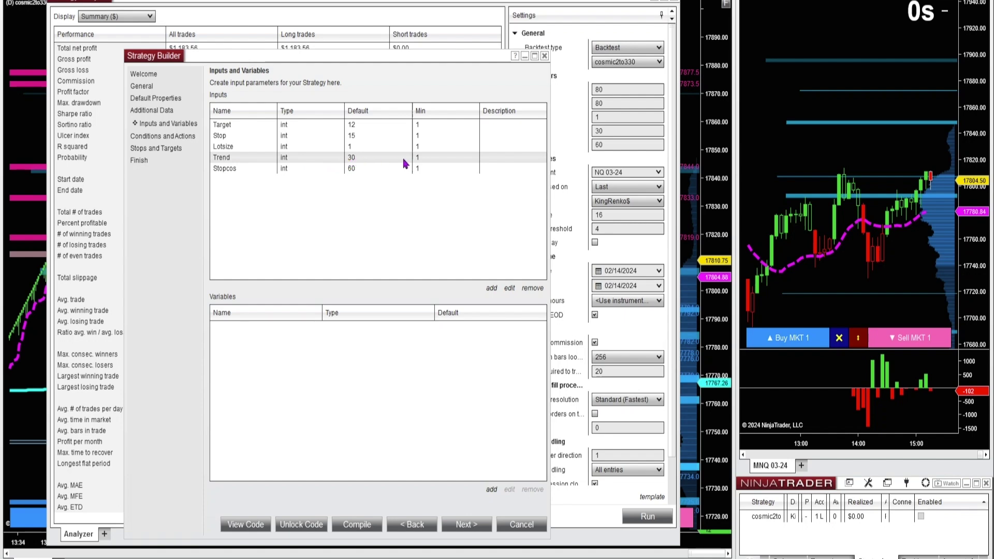
click(233, 172)
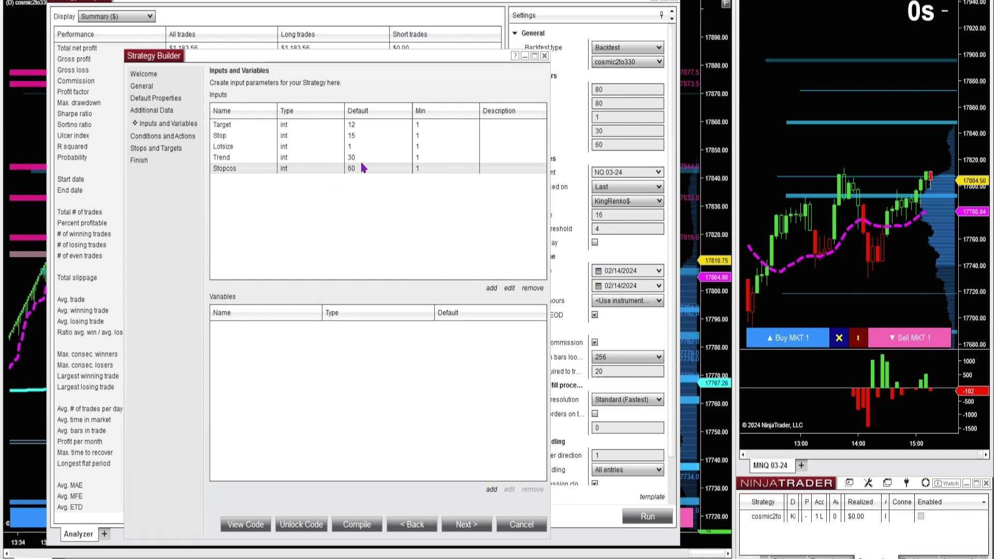
Compare the entry conditions and actions of Set 1 and Set 2 in the strategy.
click(464, 526)
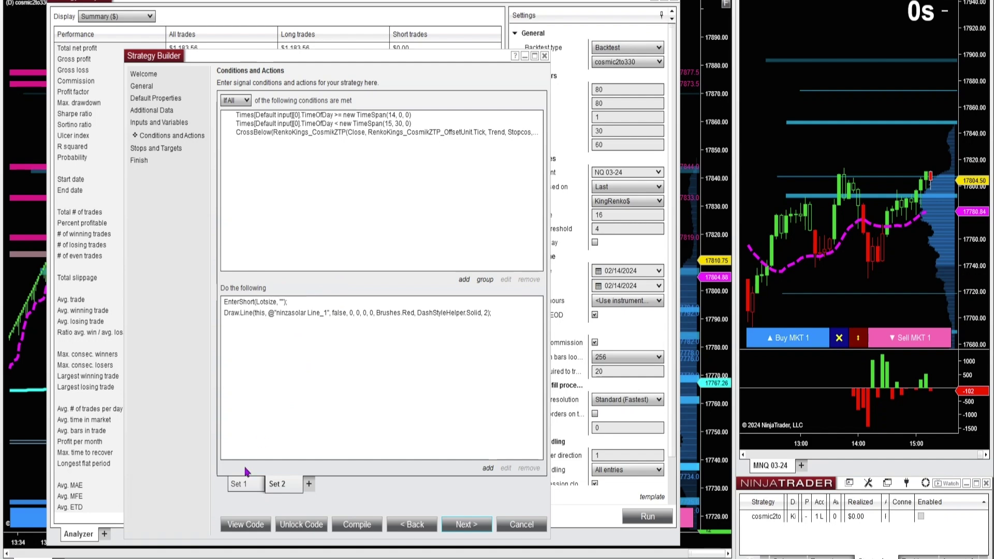
click(241, 485)
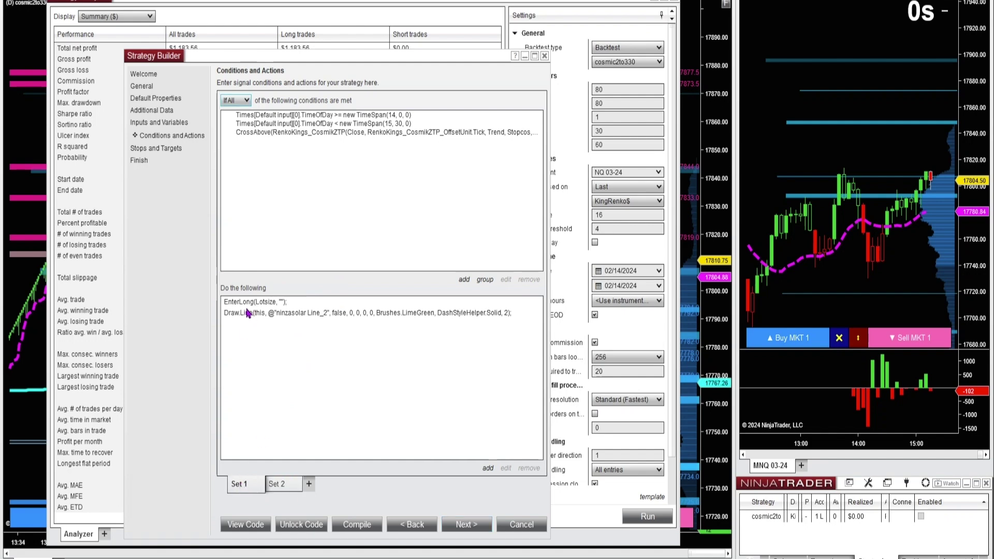
click(282, 485)
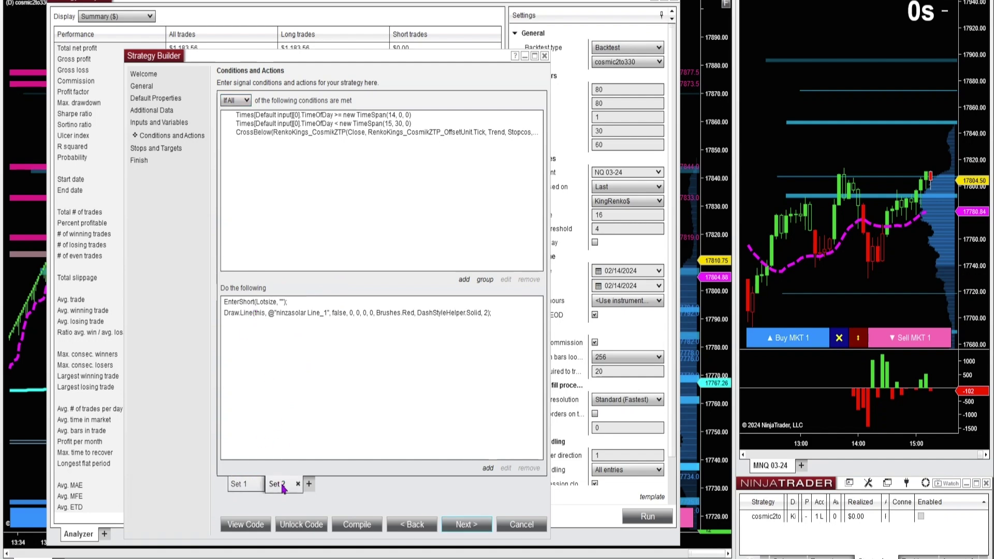
Open Set 2's CrossBelow RenkoKings_CosmikZTP condition and widen its dialog to examine the indicator's offset parameters.
click(439, 136)
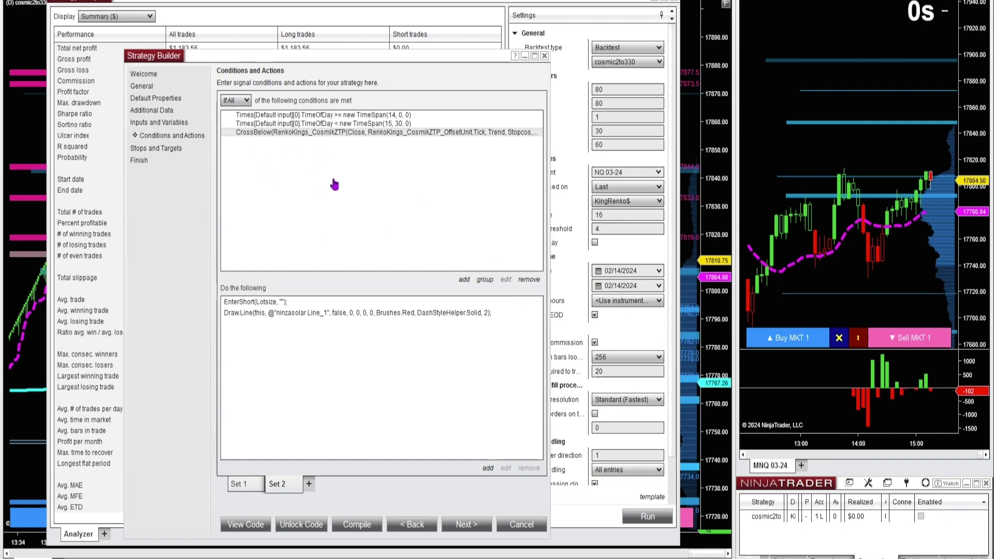
click(360, 161)
double_click(402, 193)
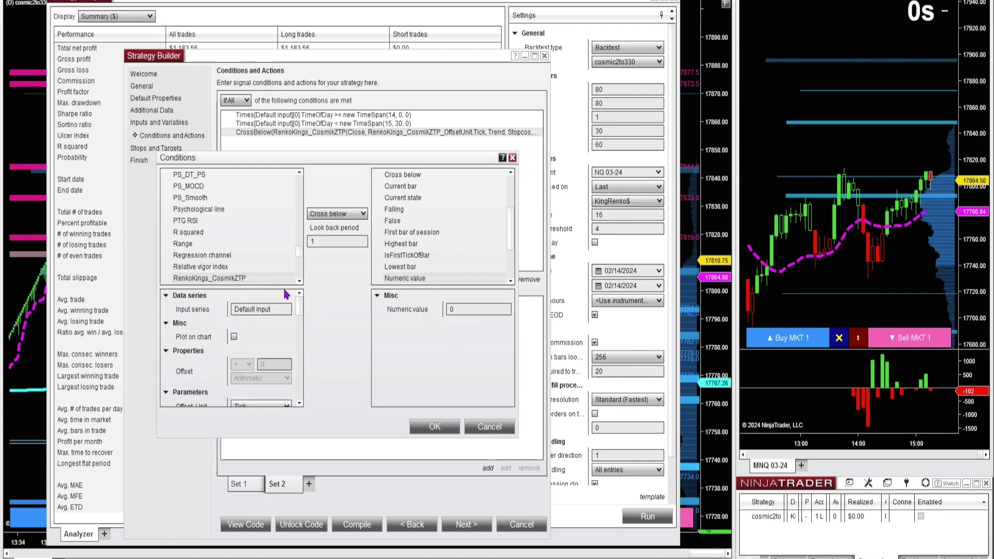
scroll(303, 319, down, 3)
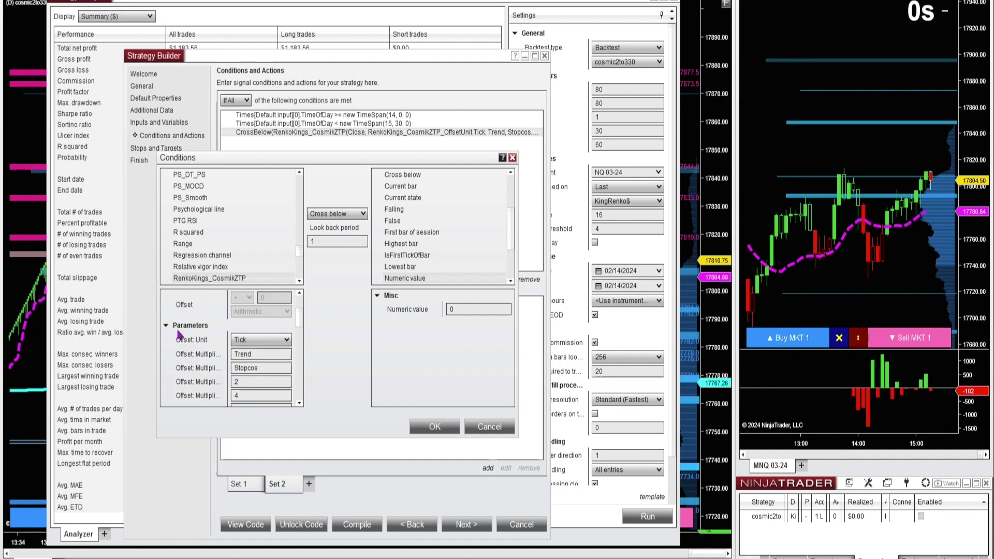
drag(516, 263, 650, 263)
scroll(212, 348, down, 1)
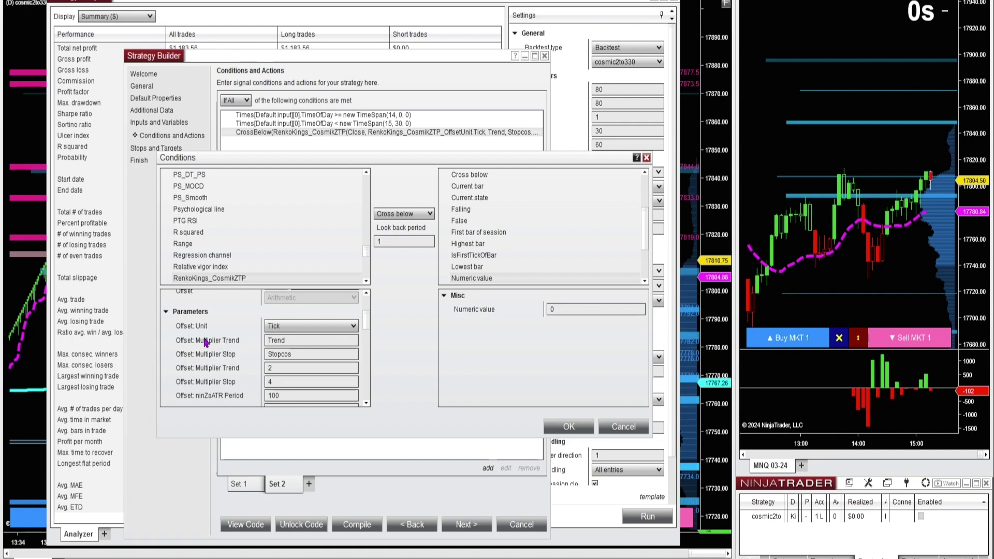
Review the user inputs assigned to Offset: Multiplier Trend and Offset: Multiplier Stop, keeping Trend and Stopcos.
click(351, 343)
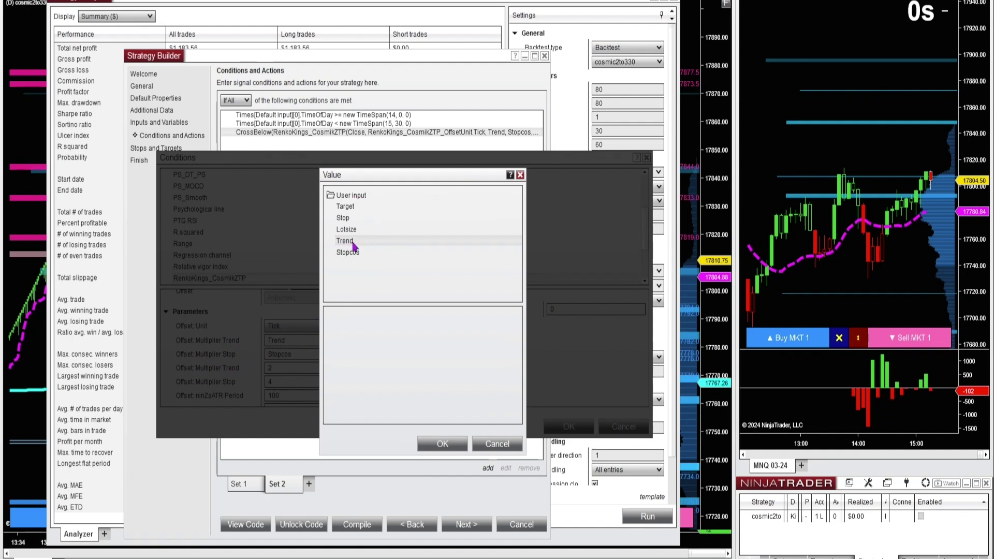
click(456, 443)
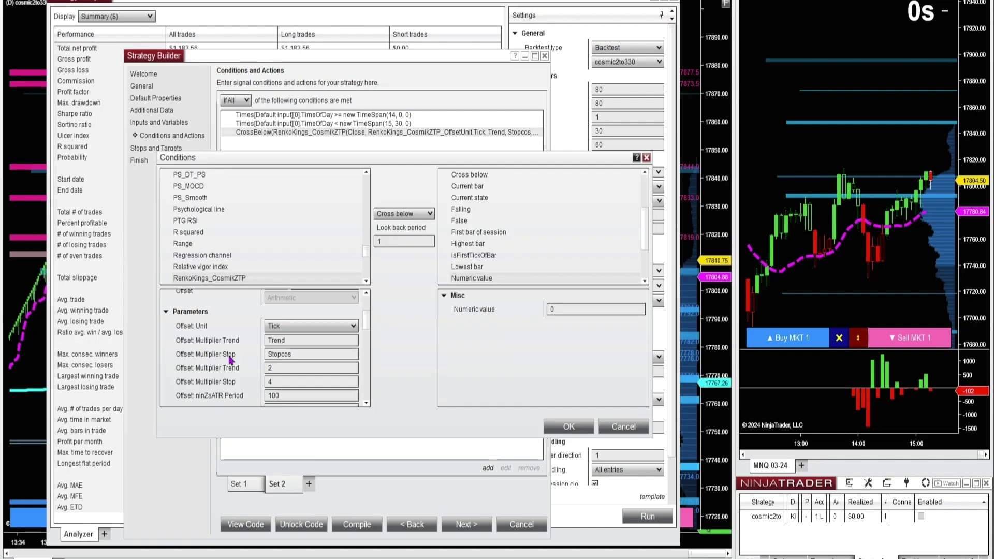
click(351, 359)
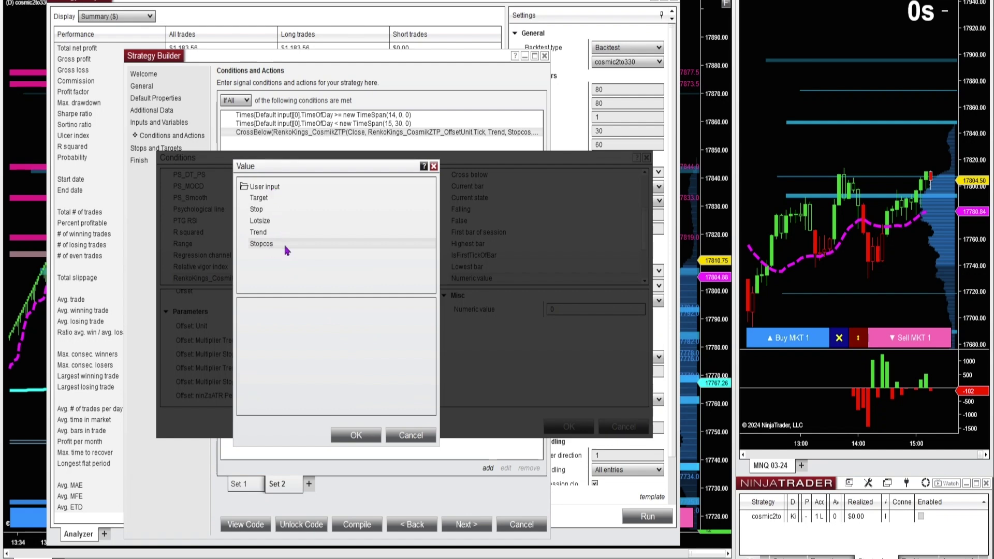
click(368, 435)
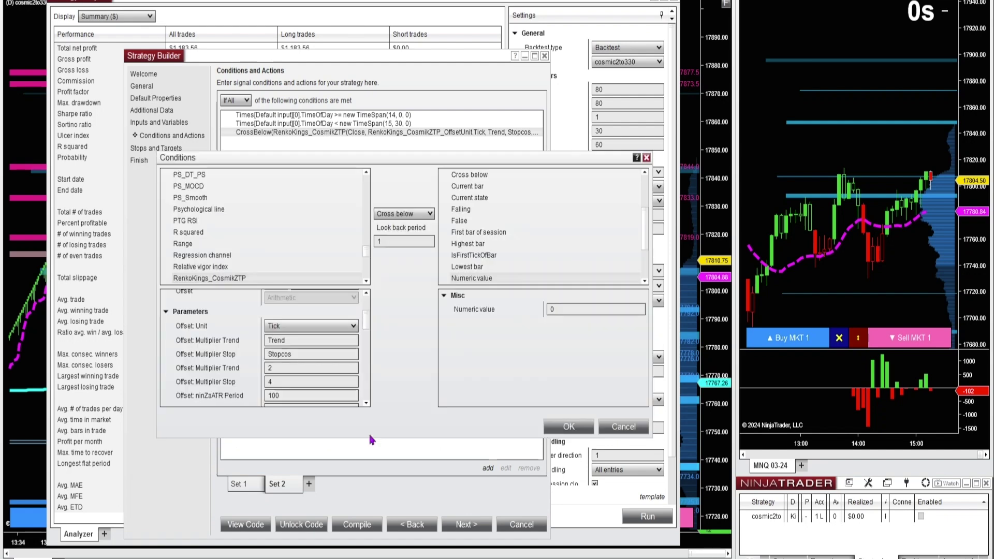
Close the condition, review Set 1's long entry rules, and leave the Strategy Builder.
click(588, 428)
click(241, 485)
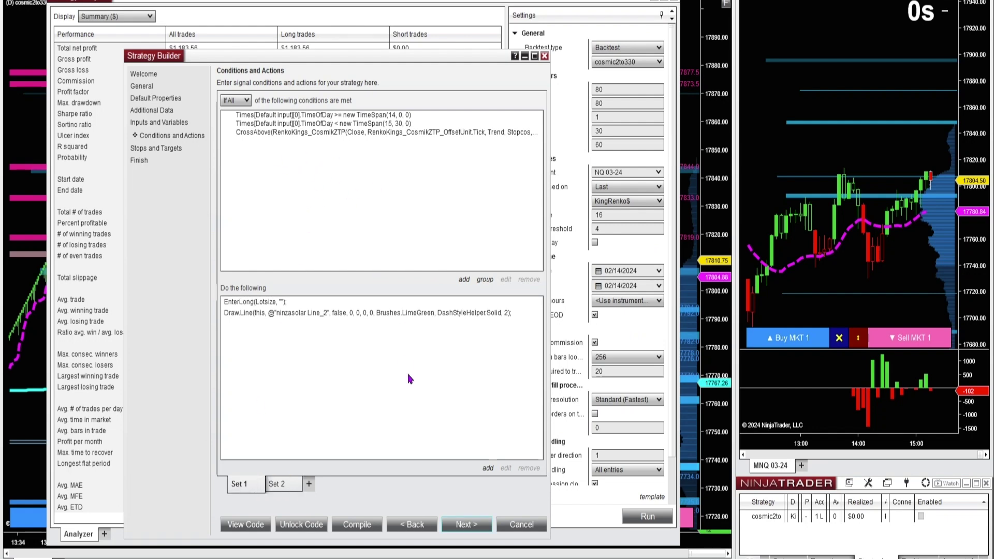
click(521, 526)
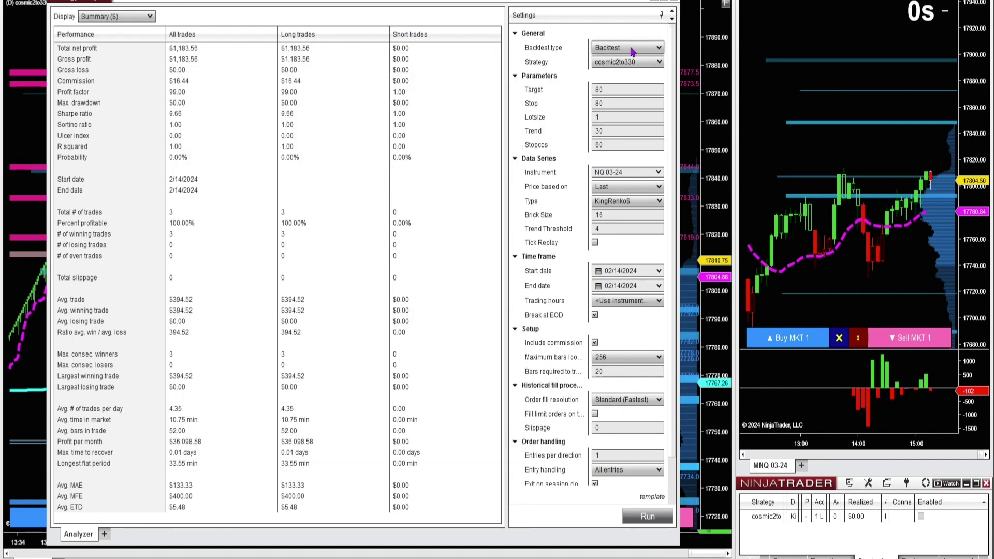
Change the backtest type to Optimization and expand the range settings of Target, Stop, Trend and Stopcos.
click(652, 48)
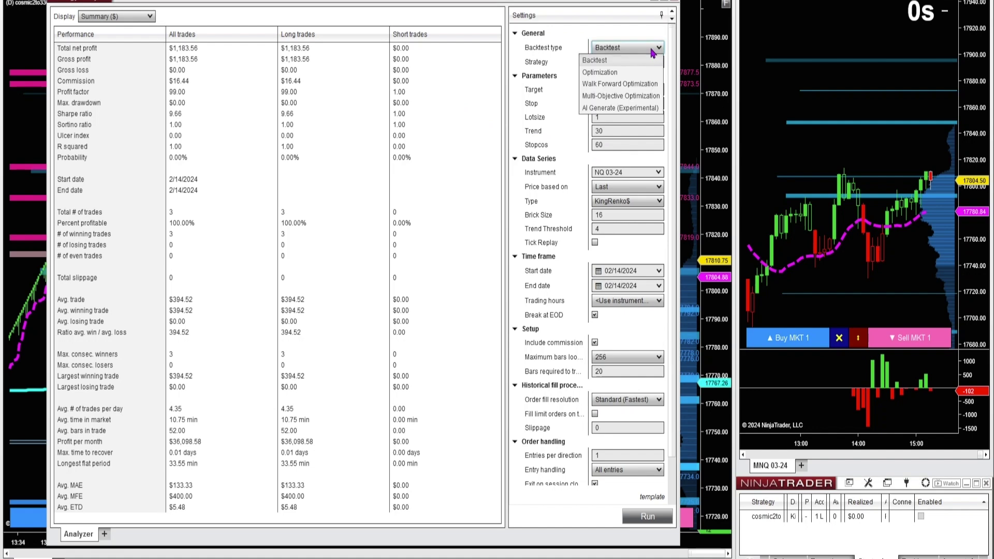
click(617, 74)
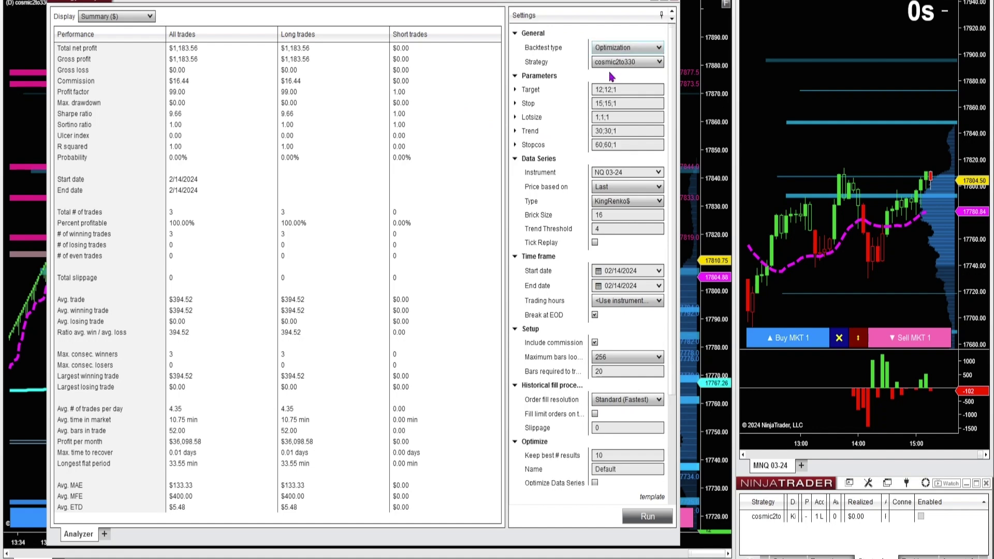
click(515, 89)
click(516, 145)
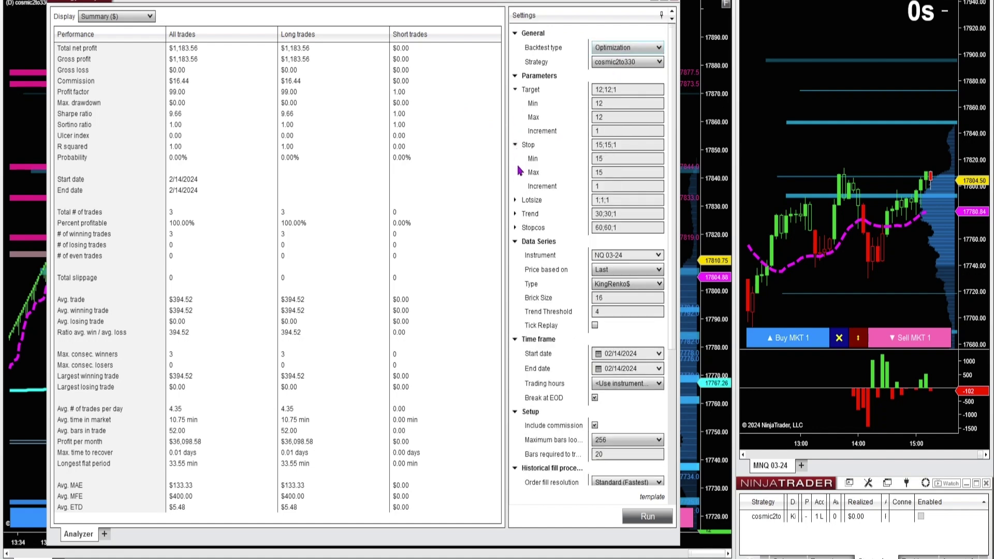
click(516, 214)
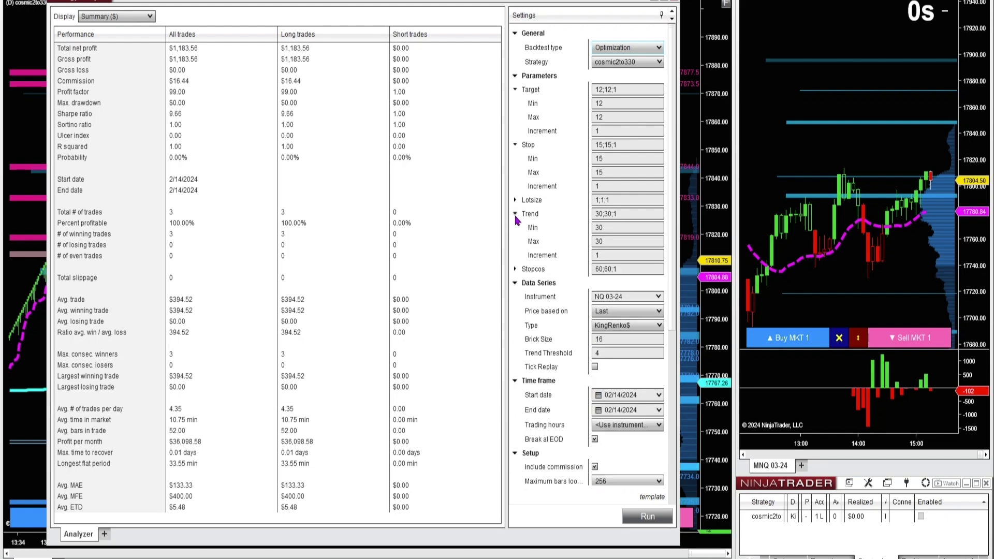
click(516, 269)
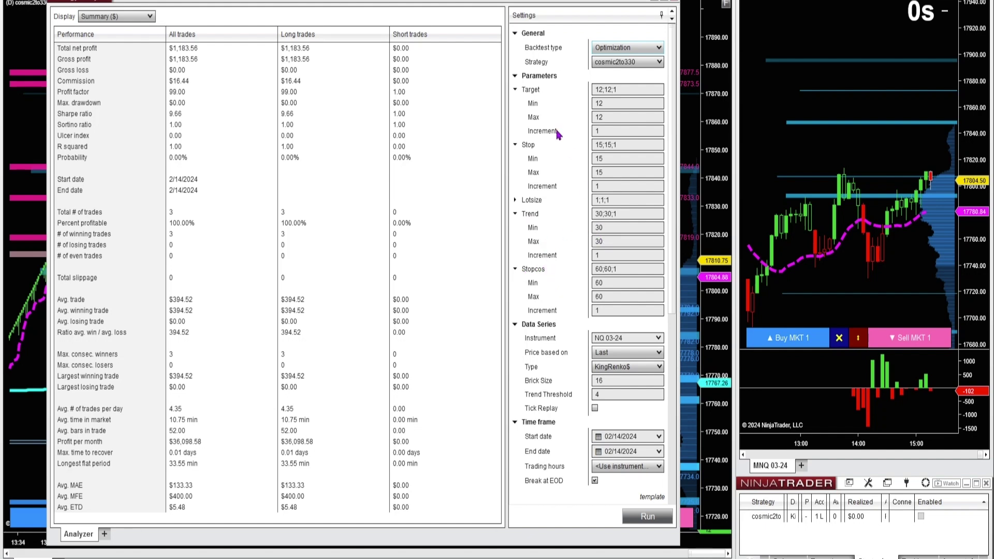
Set the optimization ranges to 30–100 for Target and 20–80 for Stop.
click(619, 103)
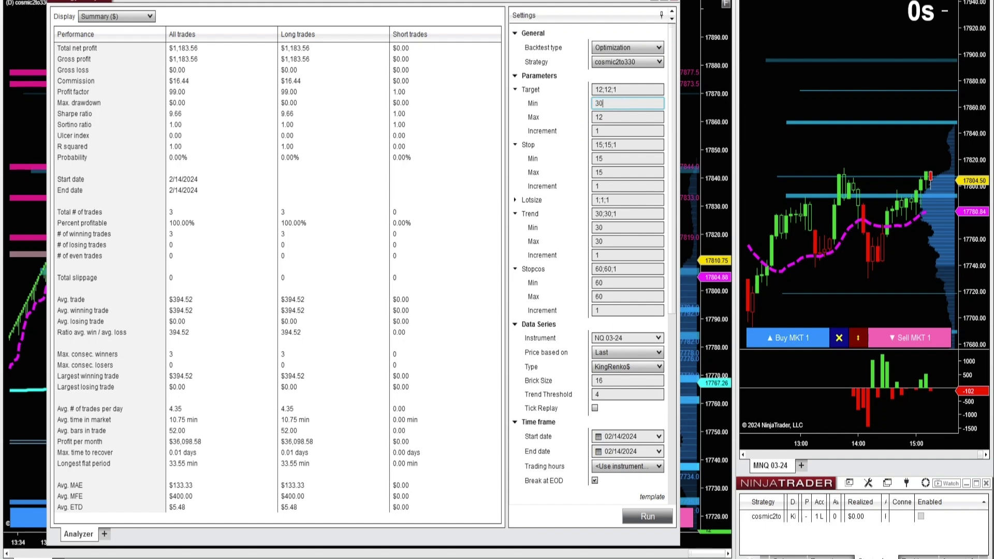
click(620, 117)
text(1)
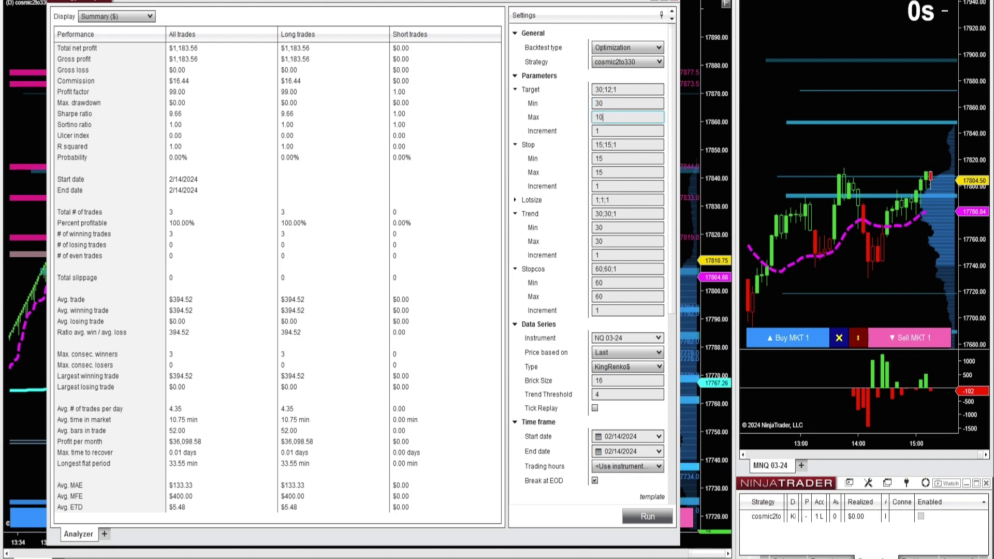
click(610, 159)
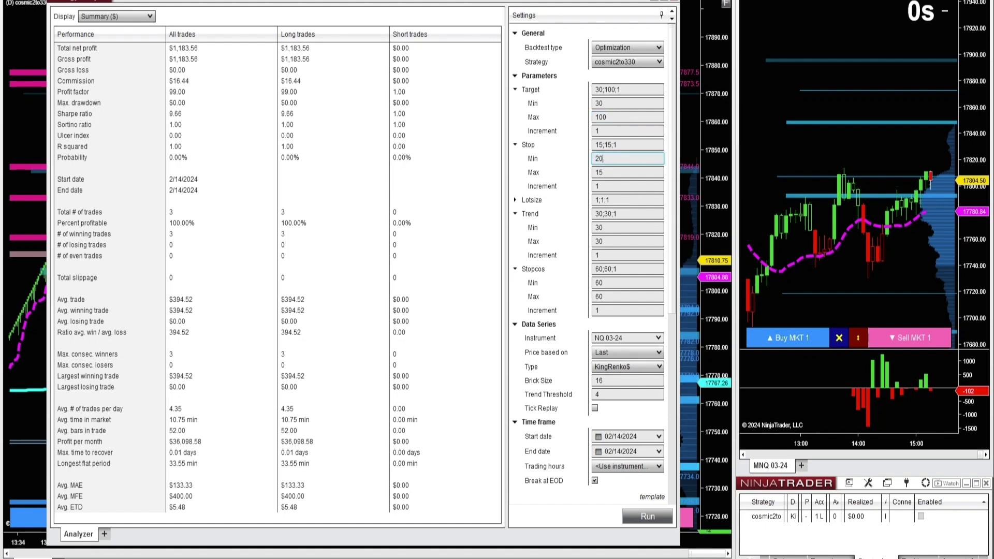
click(607, 174)
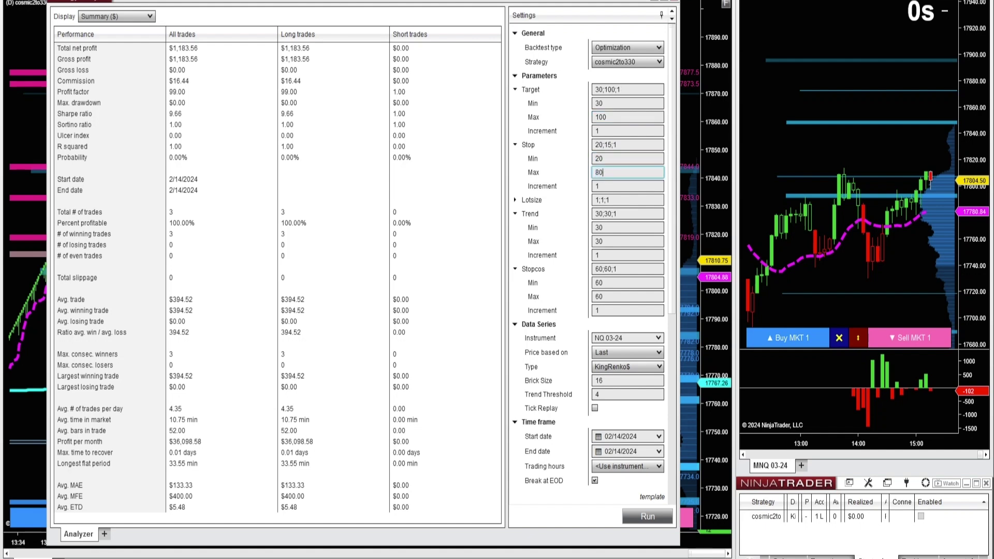
Set the optimization ranges to 2–60 for Trend and 4–120 for Stopcos.
click(617, 228)
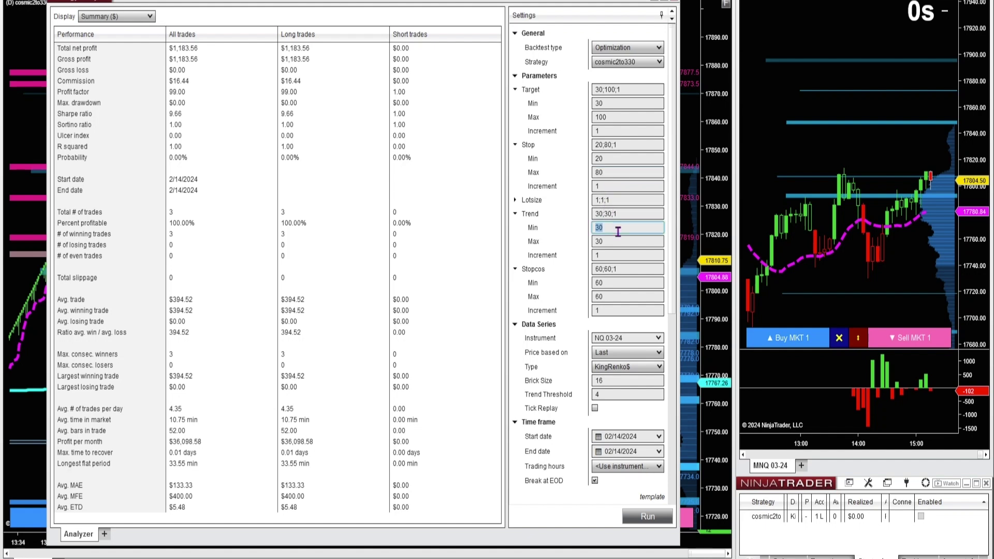
key(Tab)
text(6)
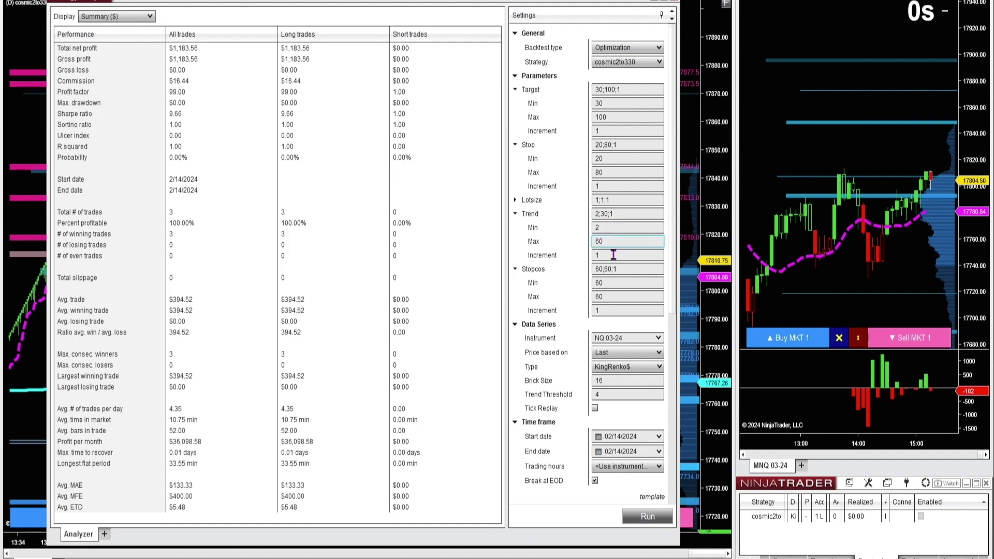
click(615, 284)
text(4)
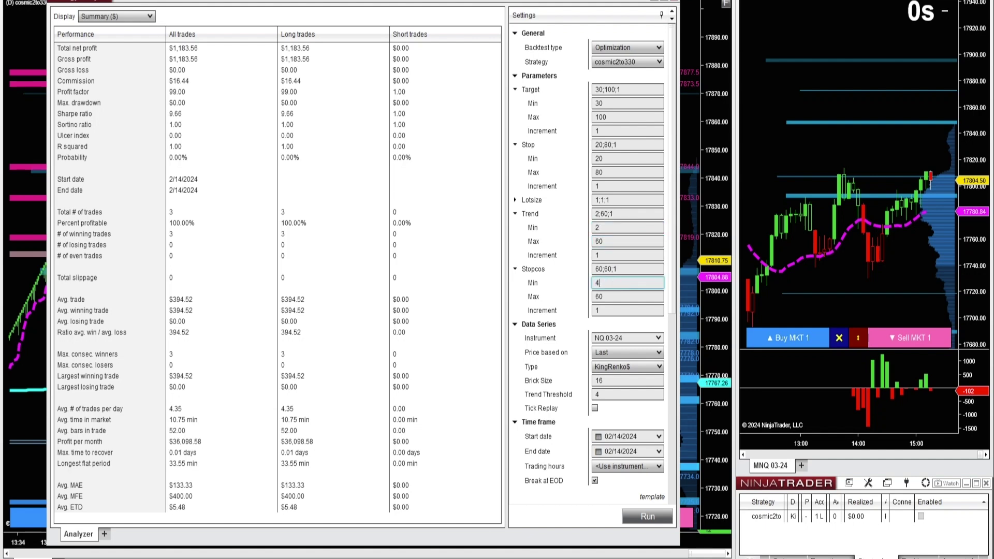
click(617, 295)
text(12)
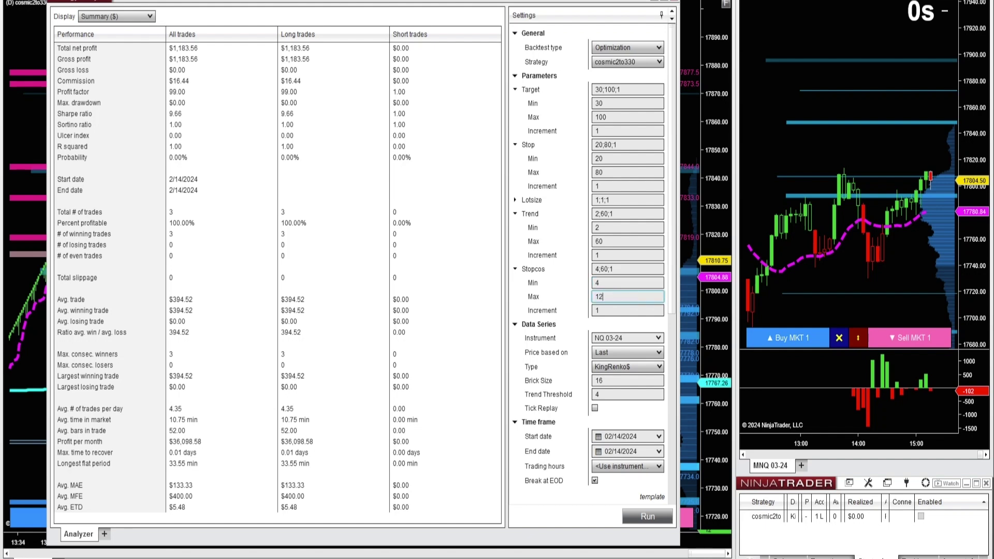
scroll(576, 226, down, 4)
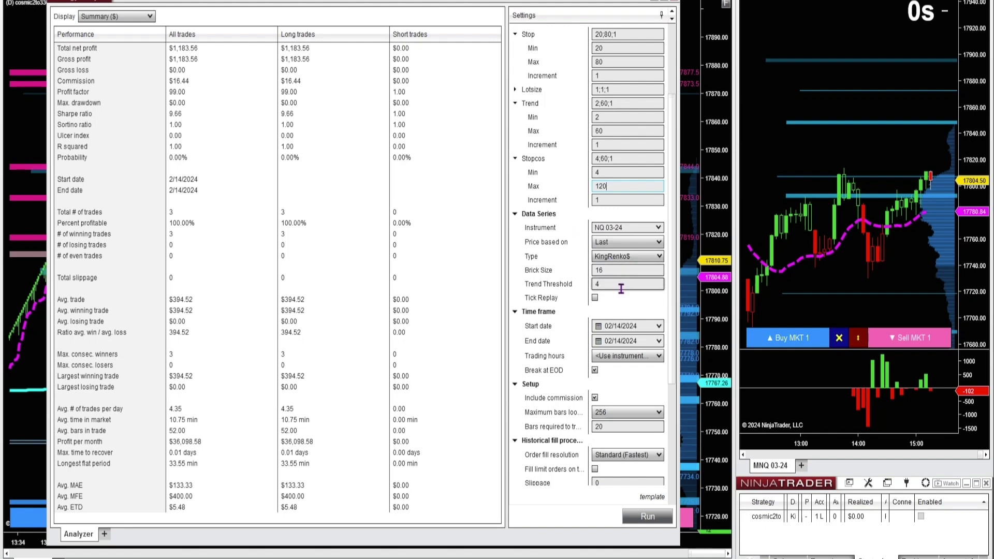
Set the optimization time frame to start on 01/08/2024 and end on 02/09/2024.
click(659, 326)
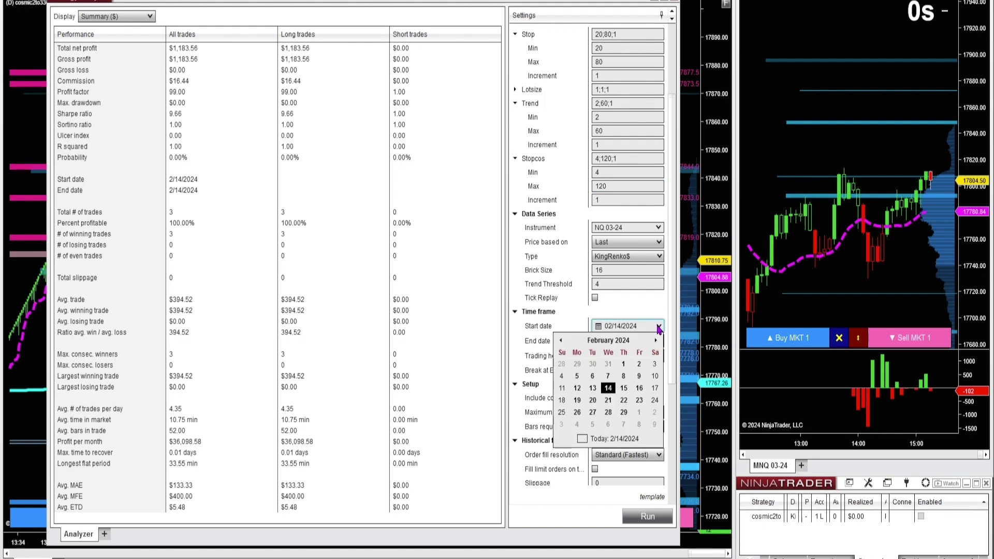
click(561, 341)
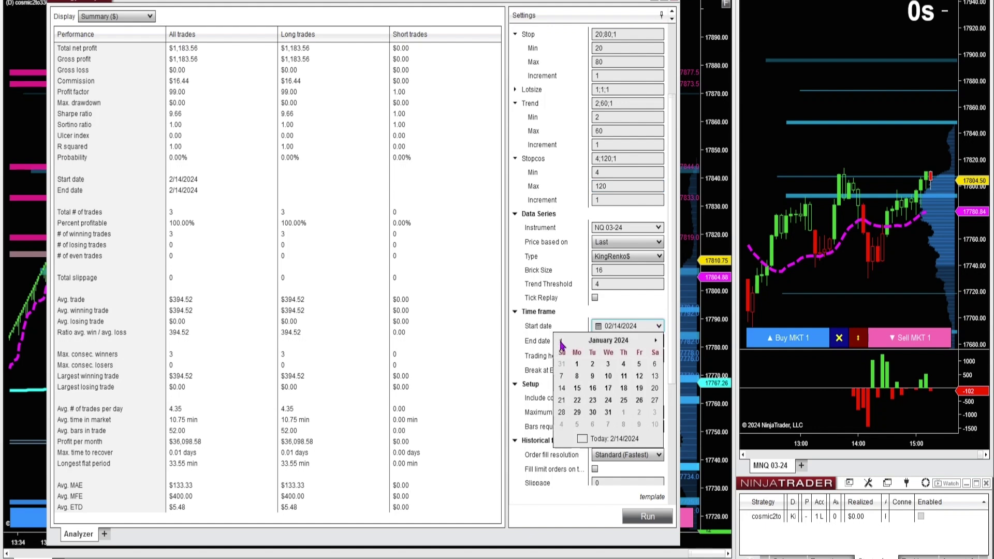
click(577, 376)
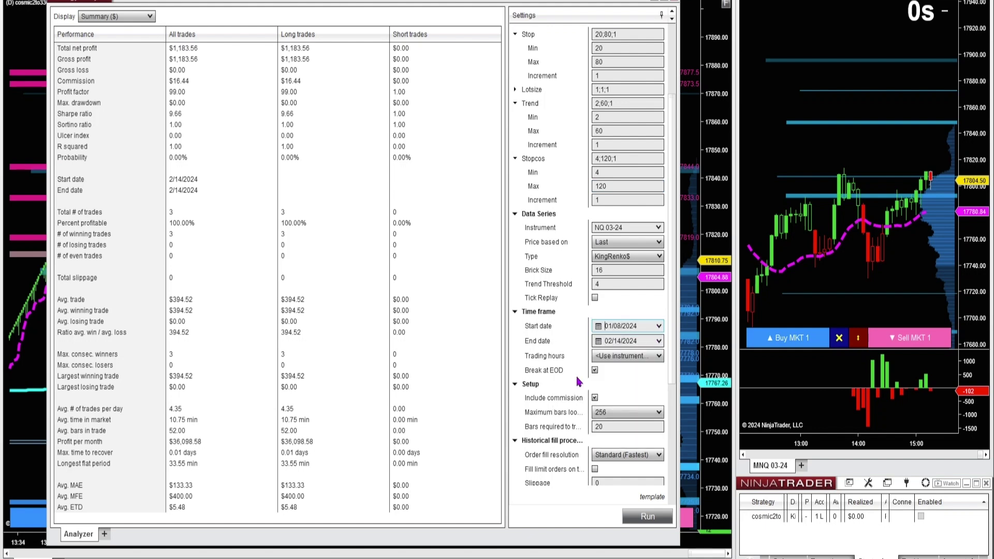
click(659, 341)
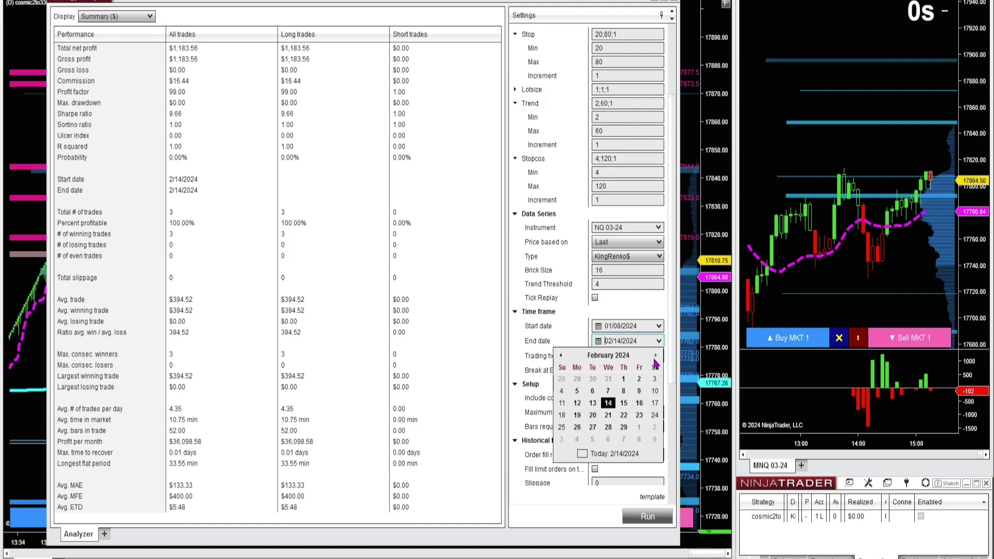
click(640, 392)
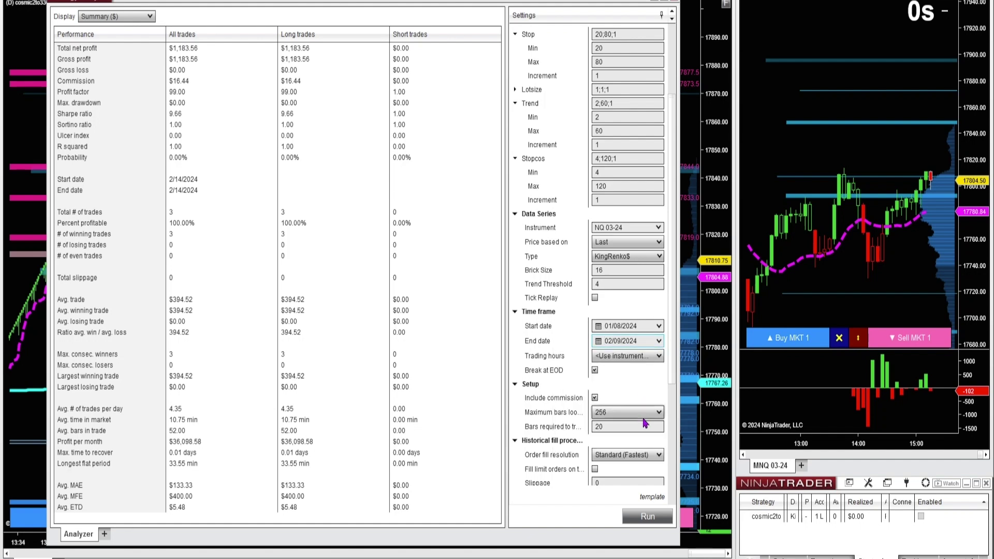
Set the optimization to target Max. net profit and use the Genetic optimizer.
scroll(627, 411, down, 5)
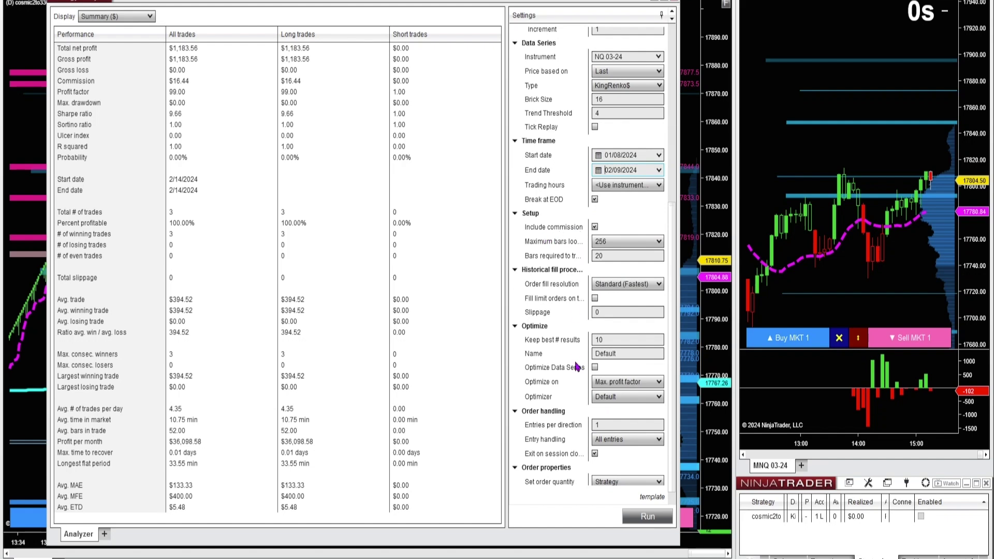
click(660, 385)
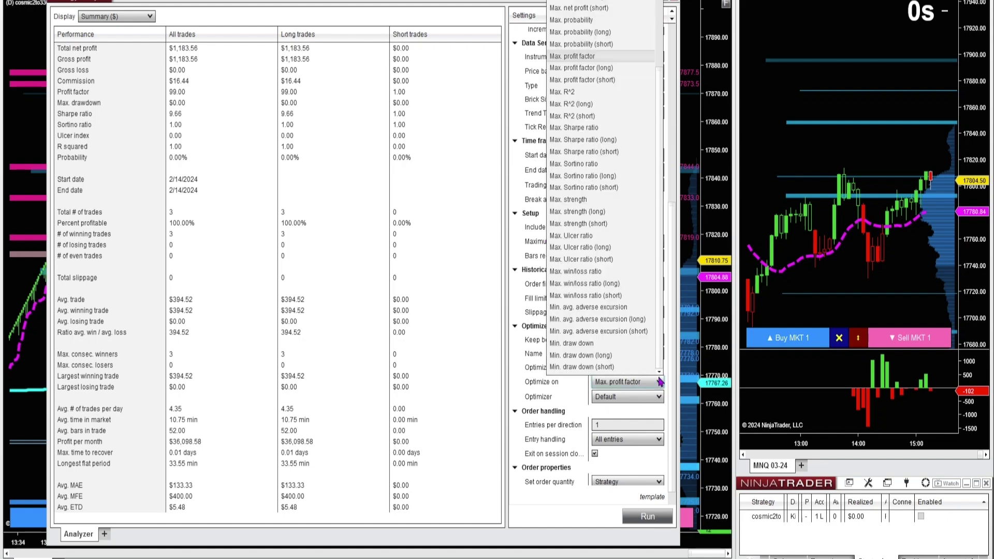
scroll(583, 56, up, 2)
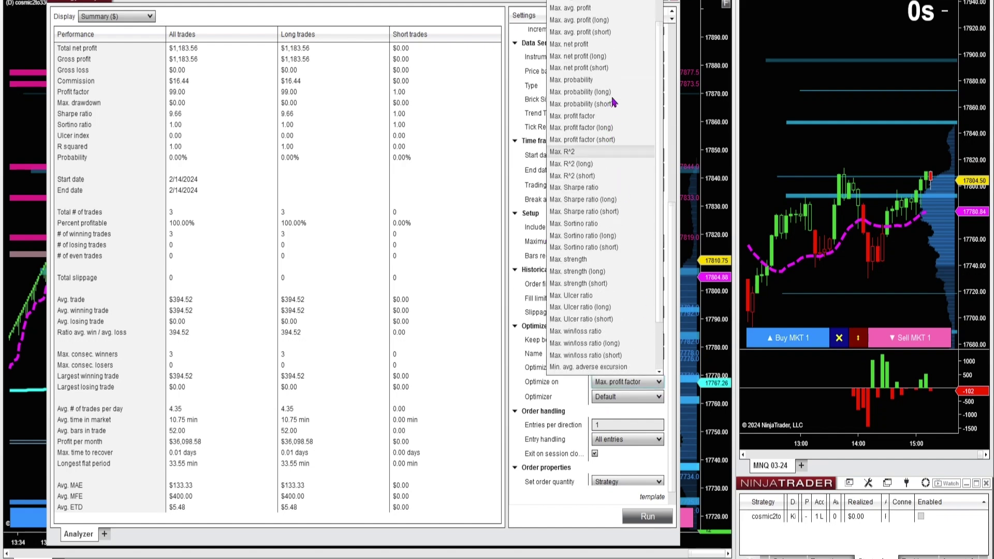
click(581, 45)
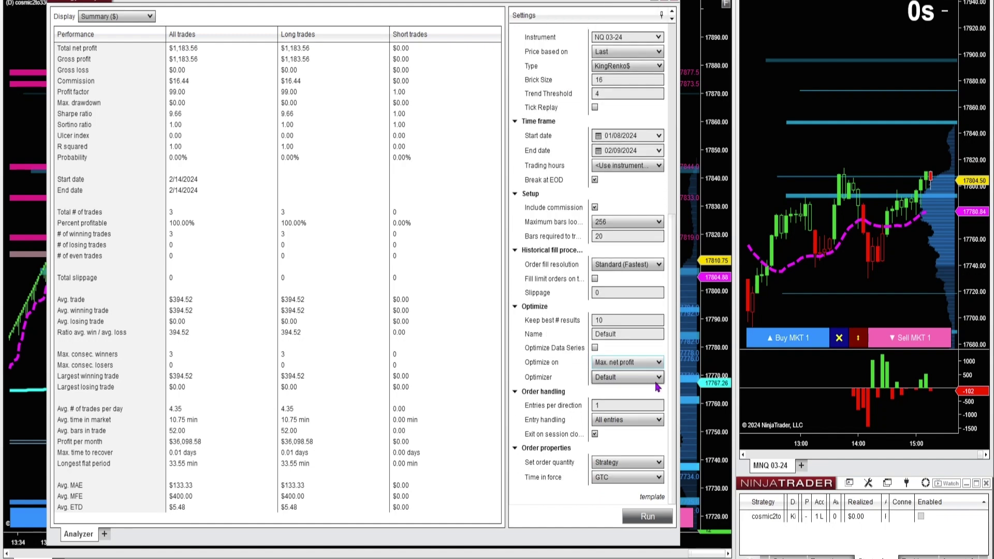
click(658, 384)
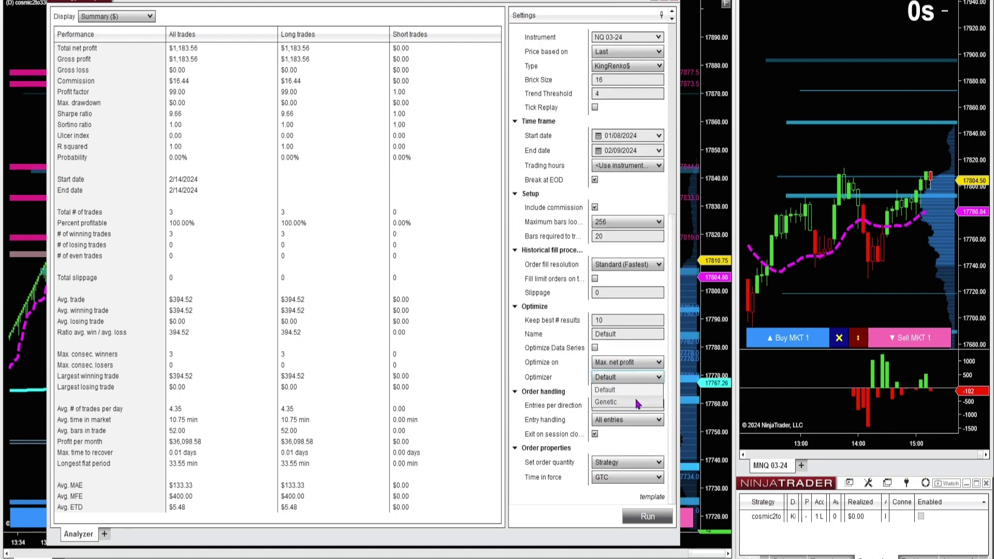
click(638, 403)
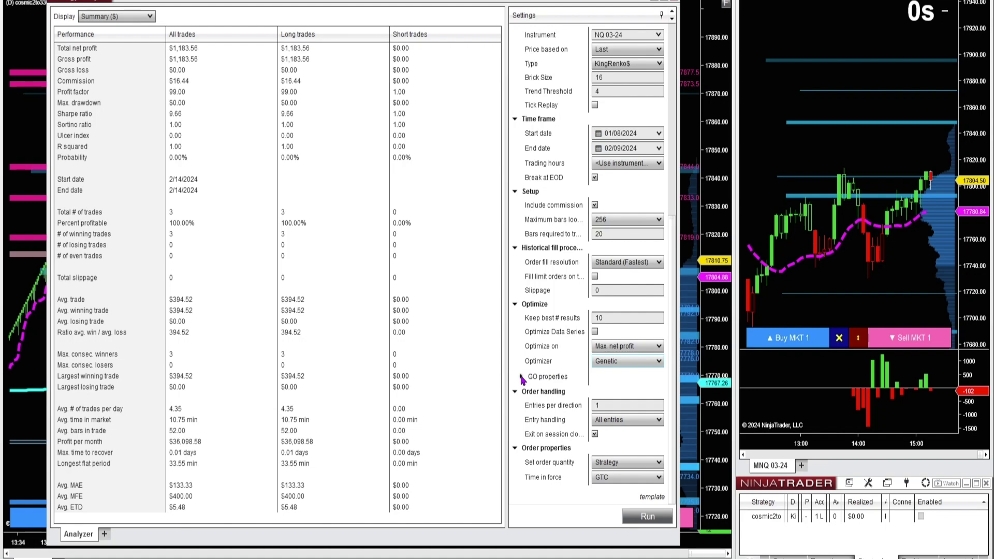
Expand the genetic optimizer's GO properties and set the generation size to 50 and generations to 10.
click(521, 380)
scroll(670, 279, down, 3)
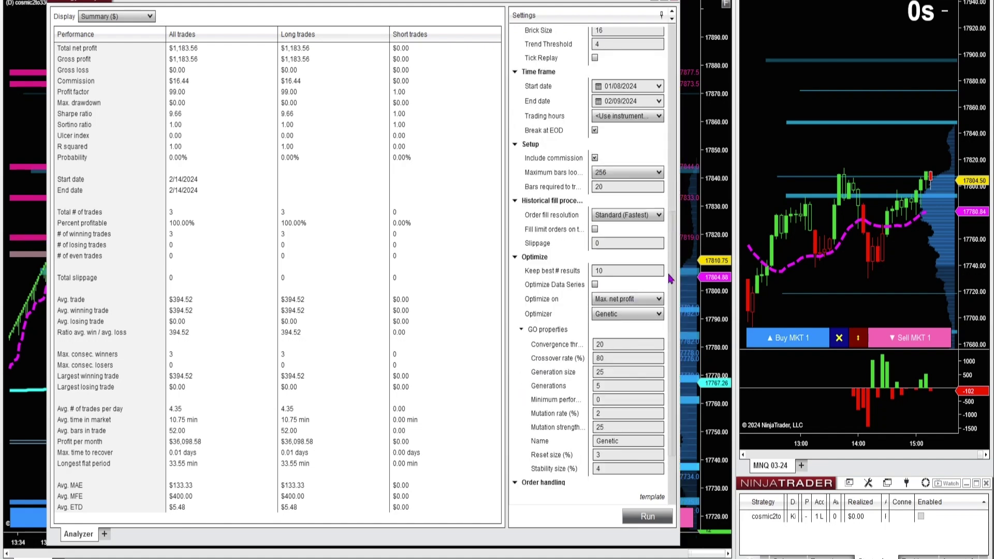
scroll(671, 279, down, 5)
click(628, 291)
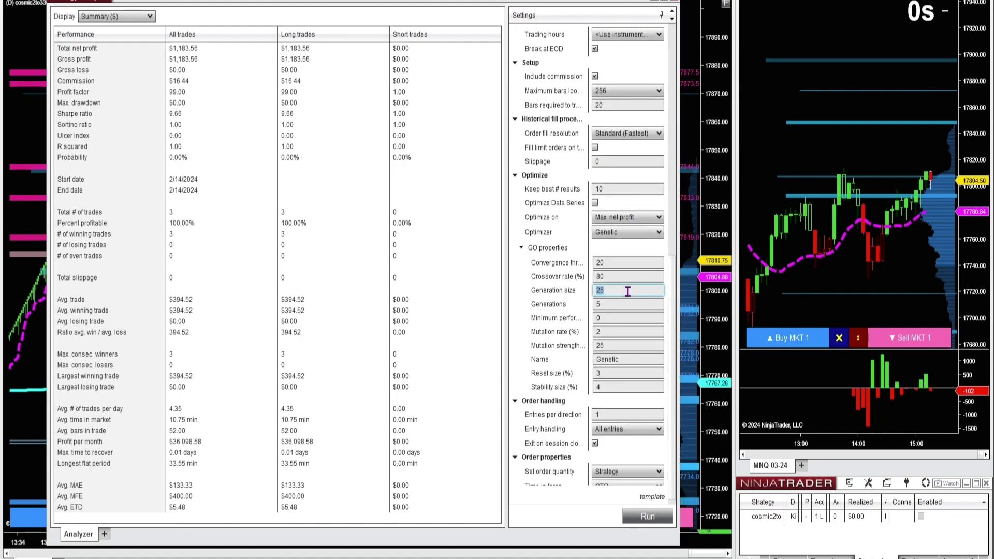
text(5)
click(626, 304)
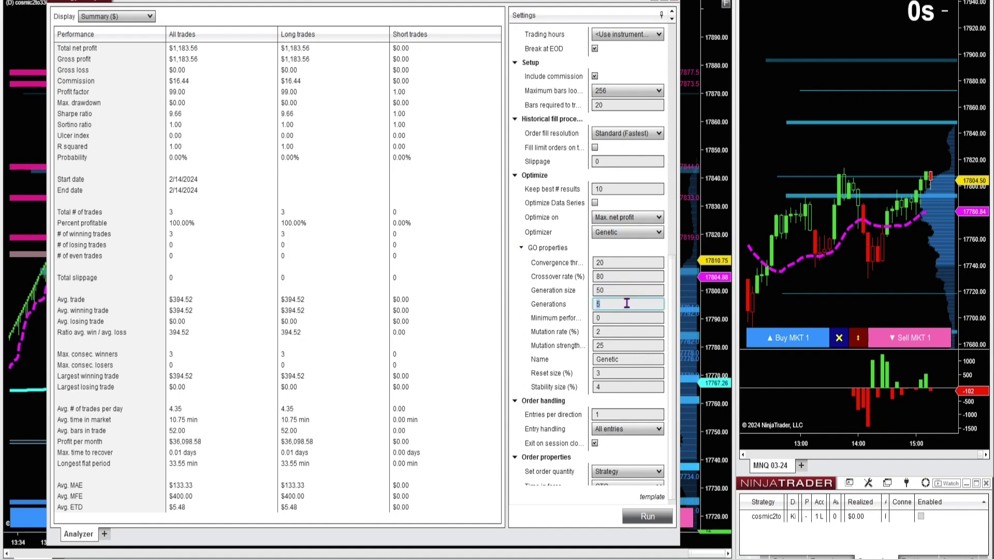
text(10)
Recheck the cosmic2to330 parameter ranges and run the optimization.
scroll(535, 412, down, 1)
scroll(536, 411, up, 10)
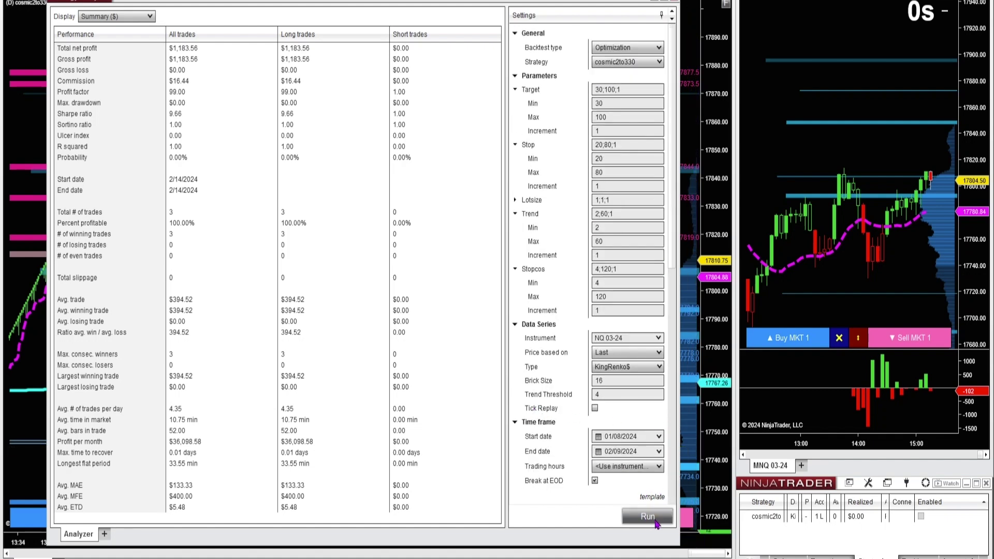
click(653, 520)
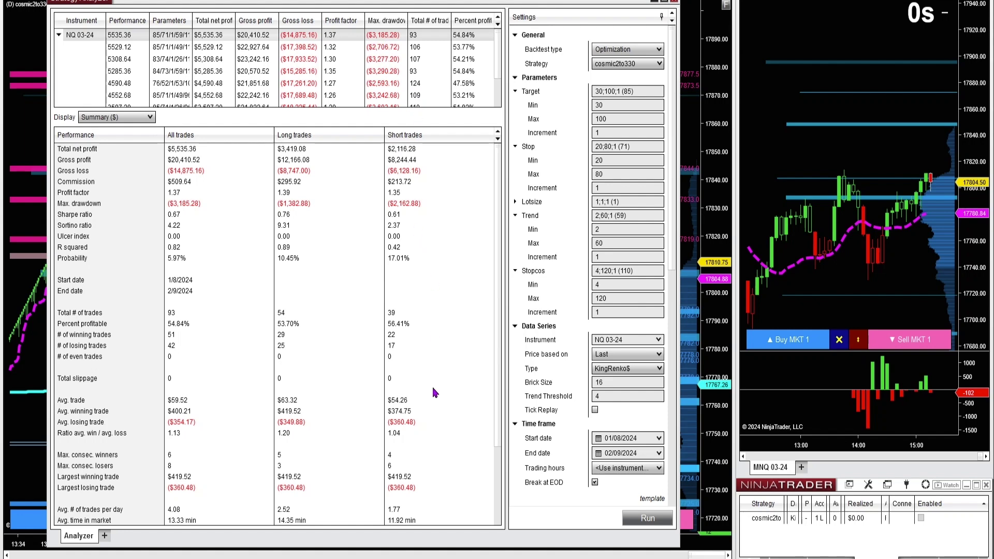
Switch to the minute-based cosmic2to330 backtest, set the data series value to 15, and run it.
key(alt+Tab)
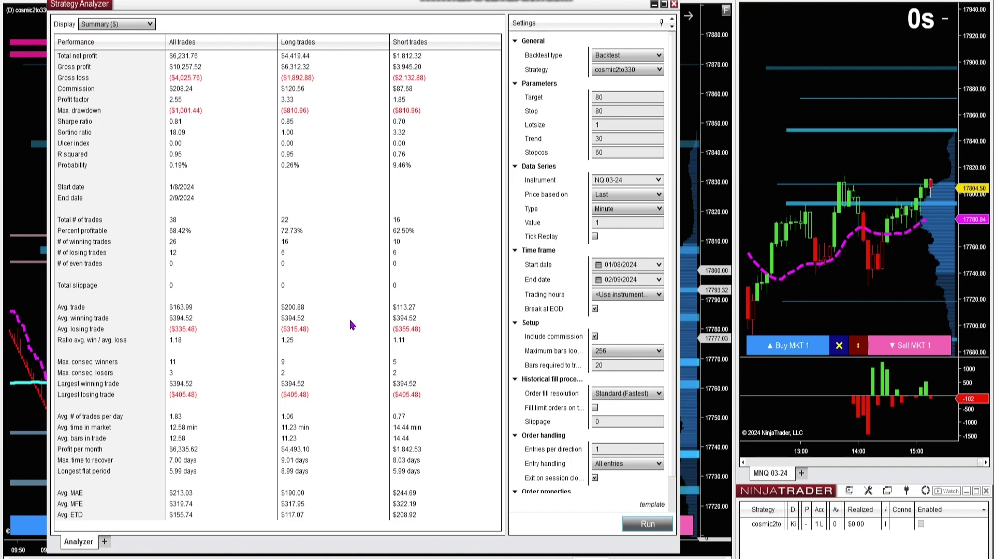
click(619, 225)
text(5)
click(645, 524)
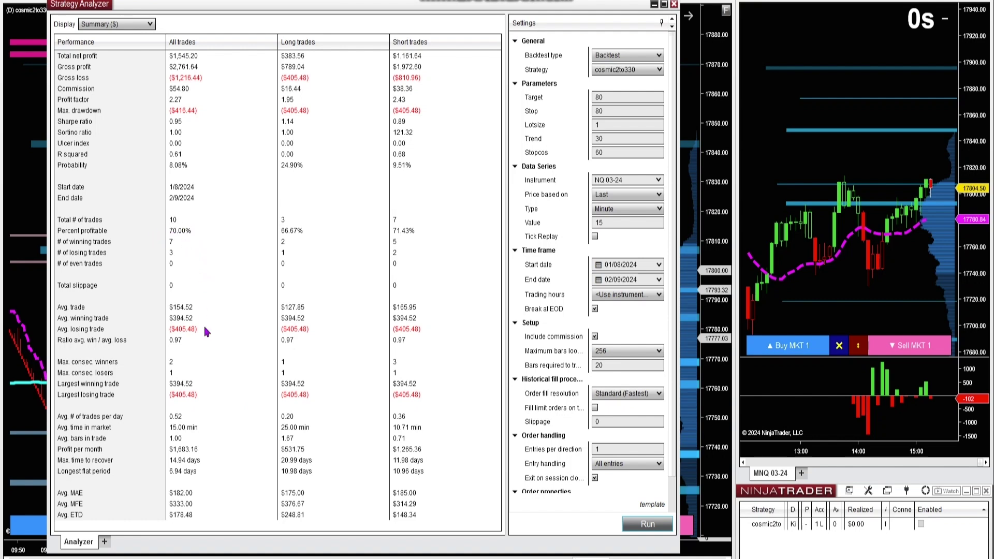
Reselect Minute as the data series type and rerun the backtest with a value of 3.
click(628, 208)
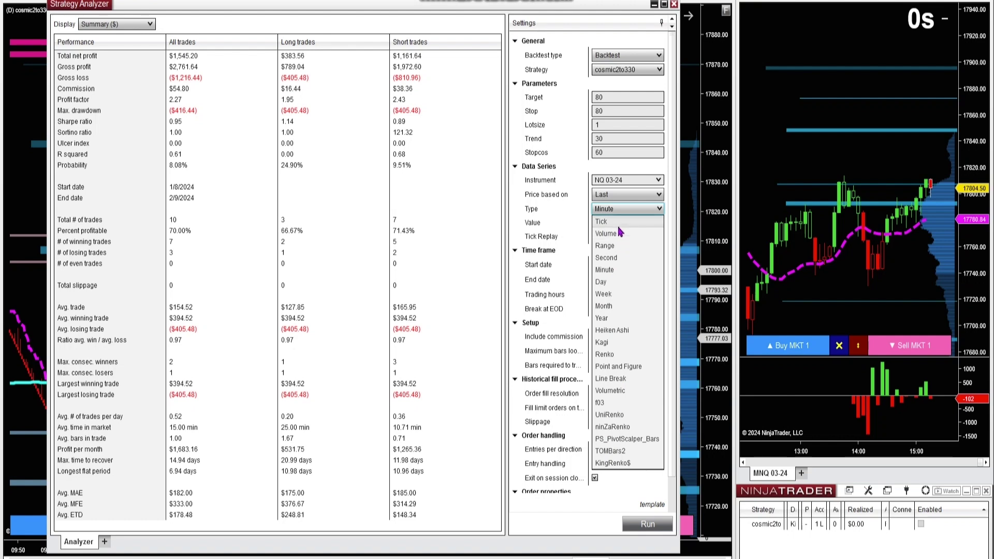
click(616, 274)
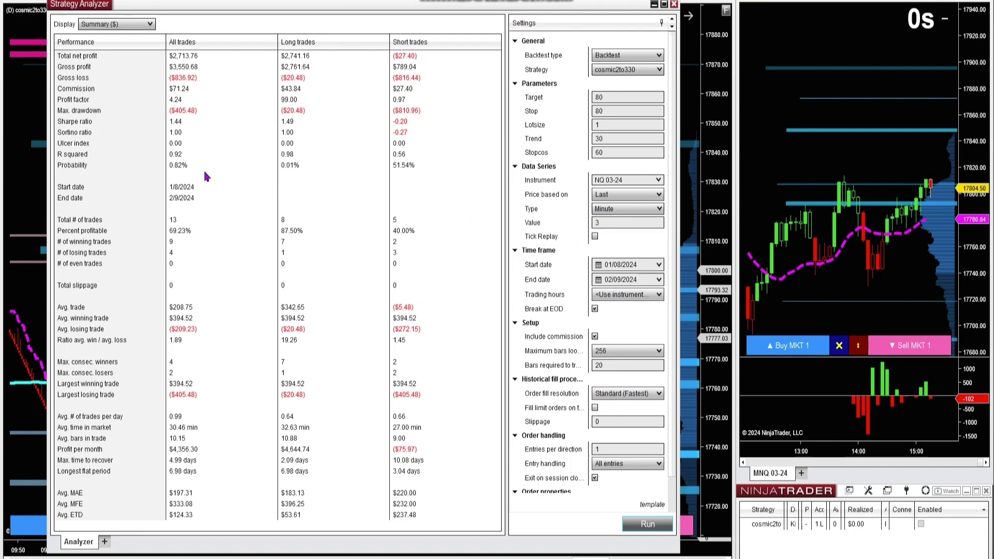